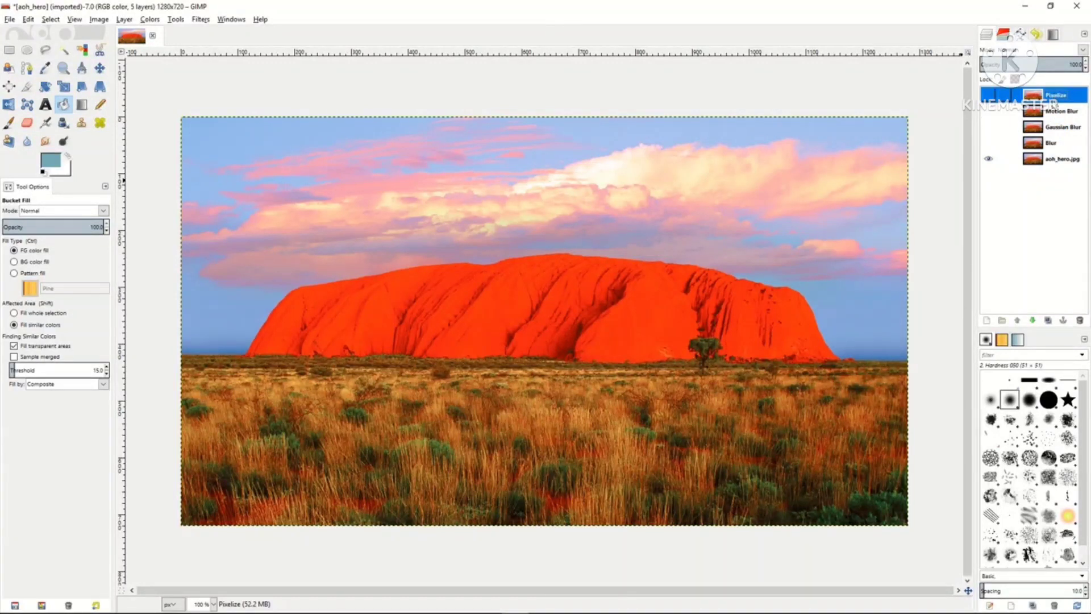
# Step: Show the Blur layer, apply the Blur filter to it, and toggle its visibility to compare it with the original image
pyautogui.click(1055, 147)
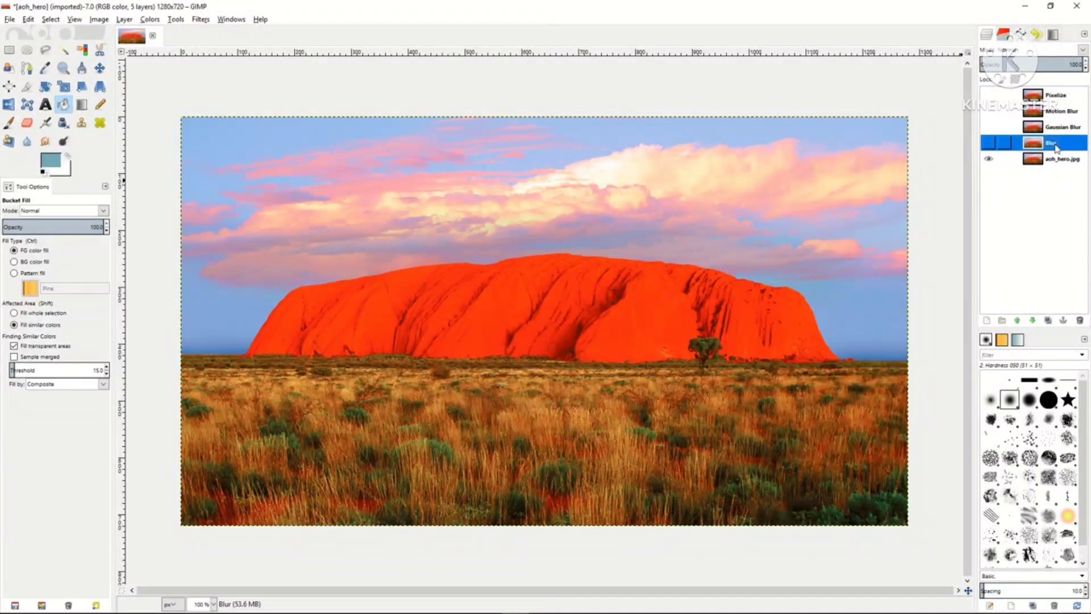
pyautogui.click(988, 143)
pyautogui.click(201, 19)
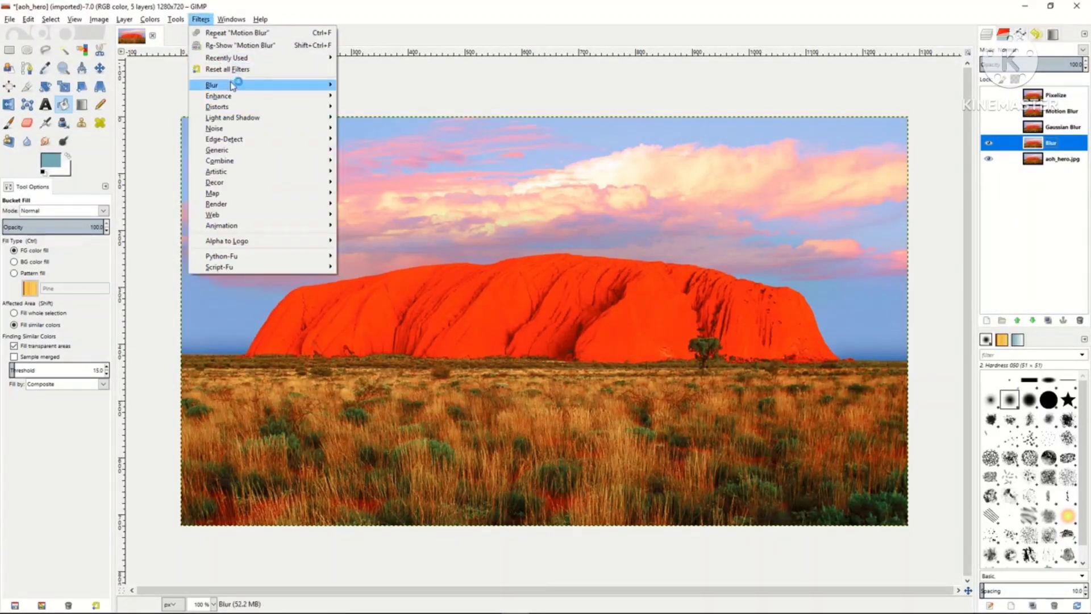
pyautogui.moveTo(232, 85)
pyautogui.click(361, 86)
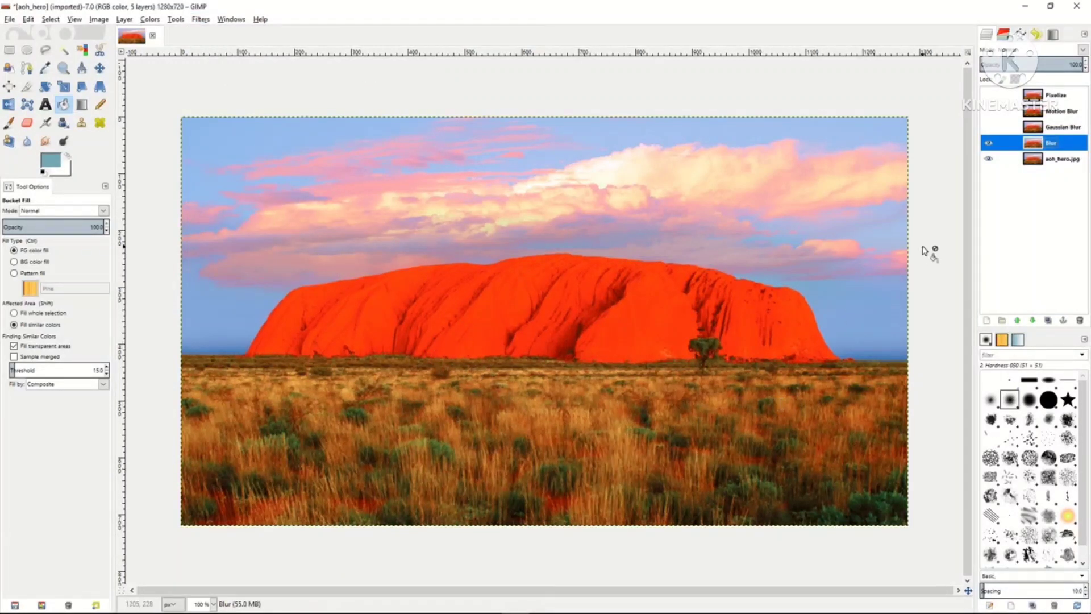
pyautogui.click(989, 144)
pyautogui.click(990, 144)
# Step: Show the Gaussian Blur layer and apply the Gaussian Blur filter to it with a slightly adjusted radius and the RLE method
pyautogui.click(990, 128)
pyautogui.click(989, 127)
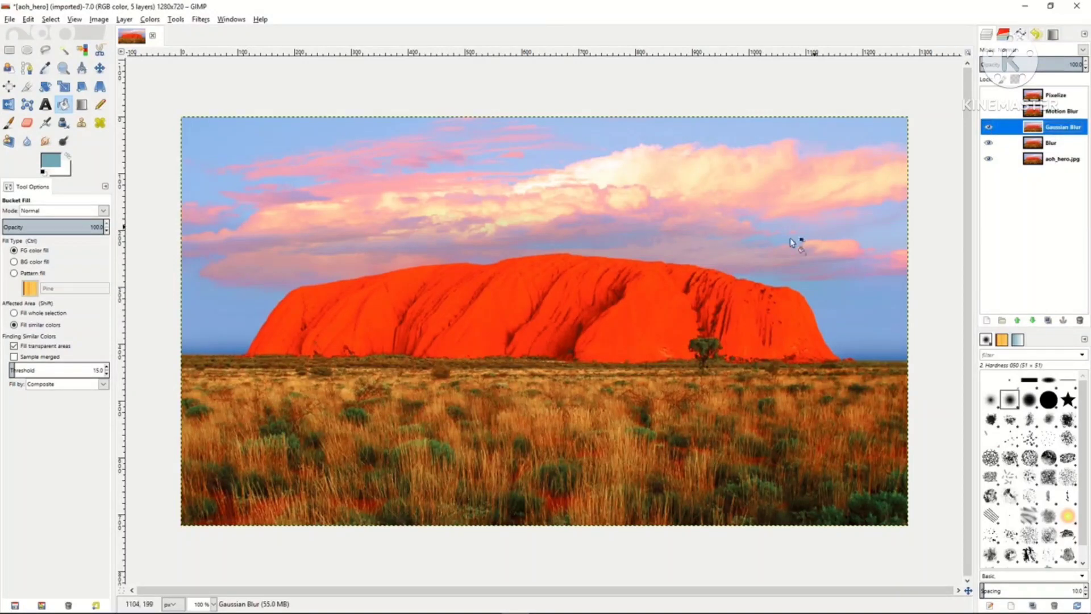
pyautogui.click(200, 20)
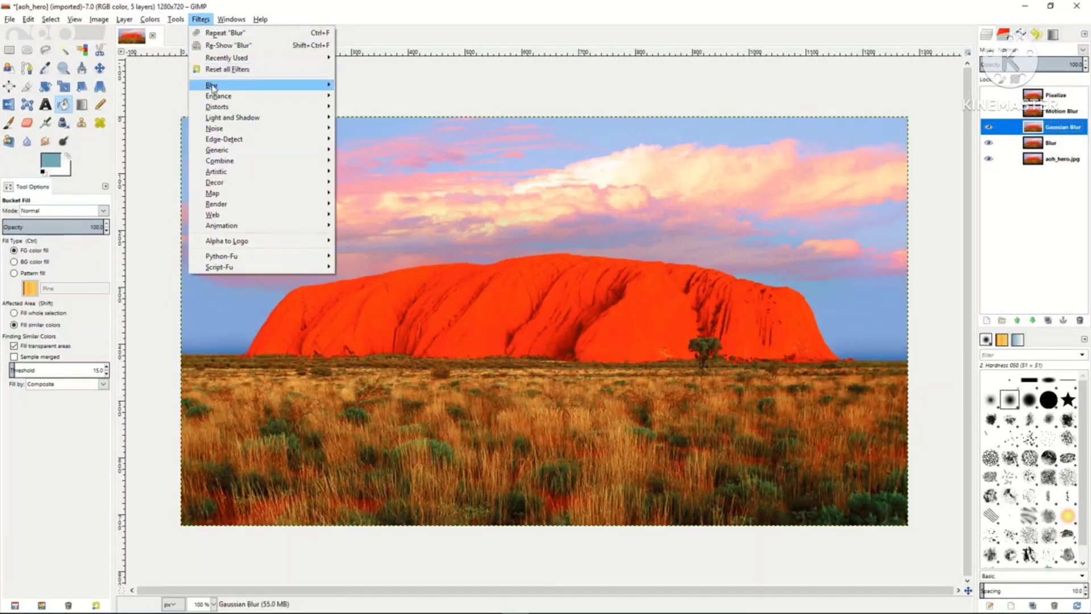
pyautogui.moveTo(219, 86)
pyautogui.click(369, 97)
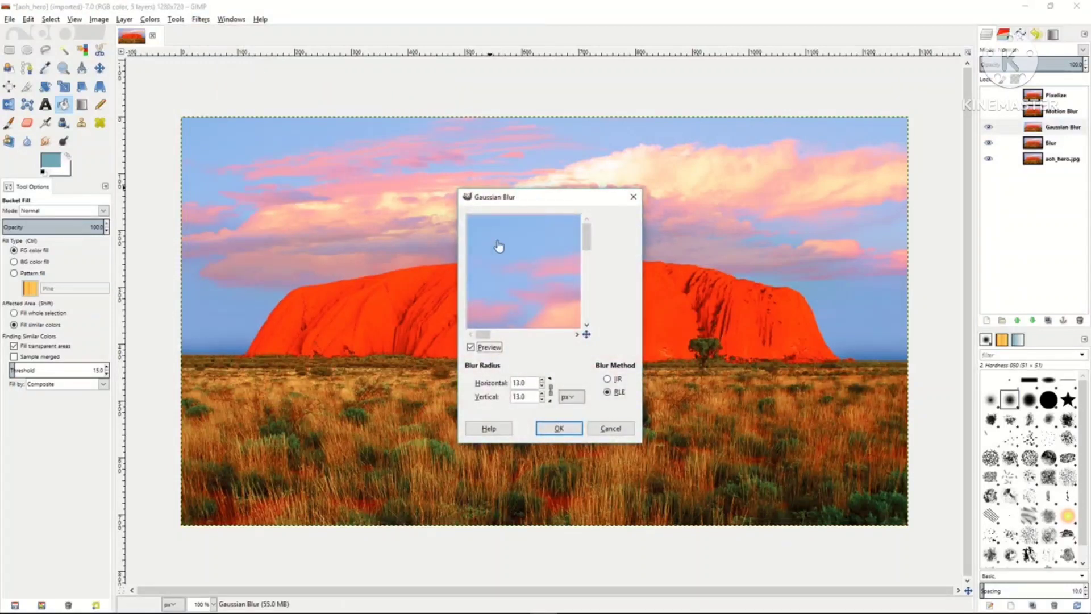
pyautogui.click(542, 386)
pyautogui.click(542, 387)
pyautogui.click(542, 380)
pyautogui.click(557, 428)
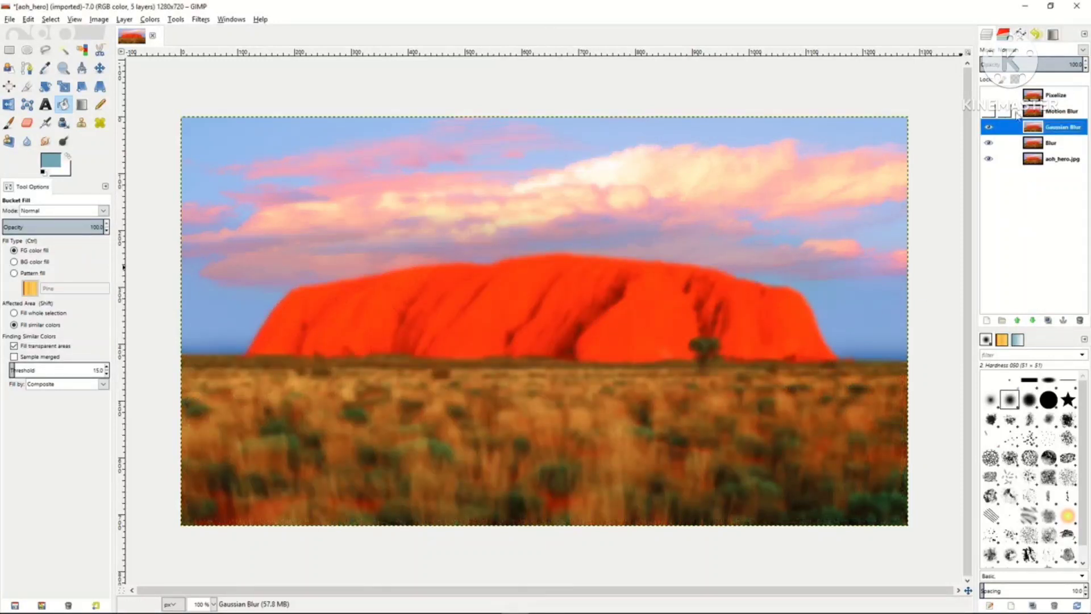
# Step: Show the Motion Blur layer and apply the Motion Blur filter to it with the Zoom type and a length of about 28
pyautogui.click(1056, 116)
pyautogui.click(988, 116)
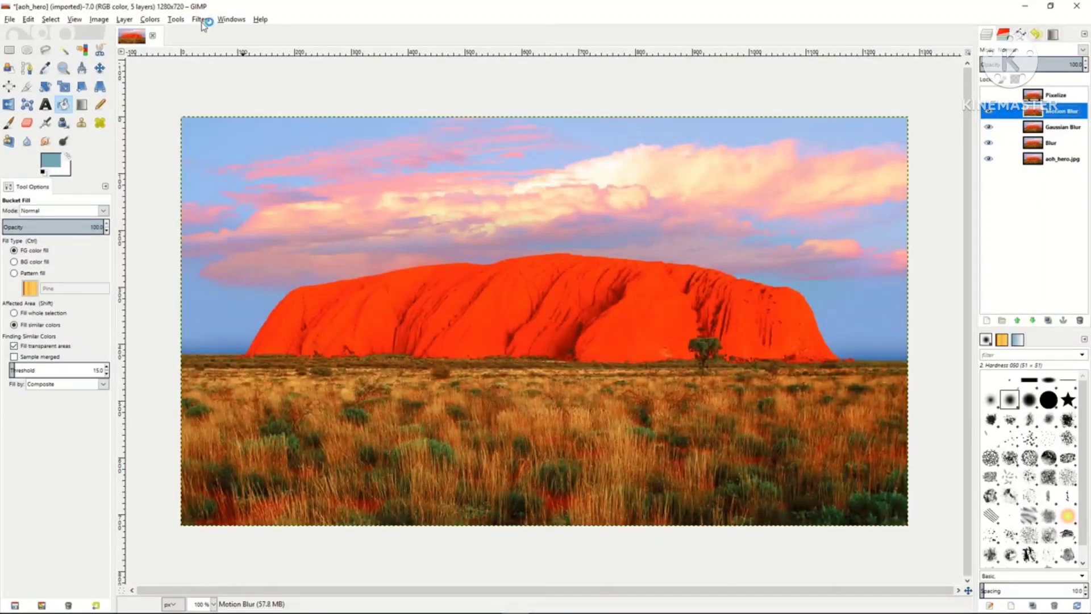
pyautogui.click(201, 20)
pyautogui.moveTo(315, 91)
pyautogui.click(426, 107)
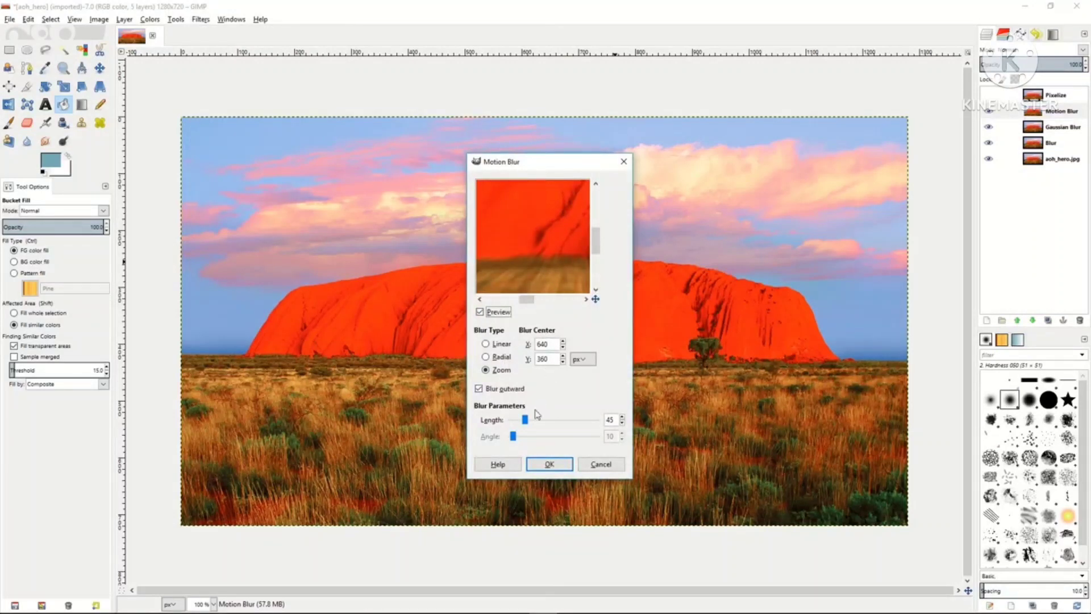
pyautogui.moveTo(525, 424); pyautogui.dragTo(519, 423)
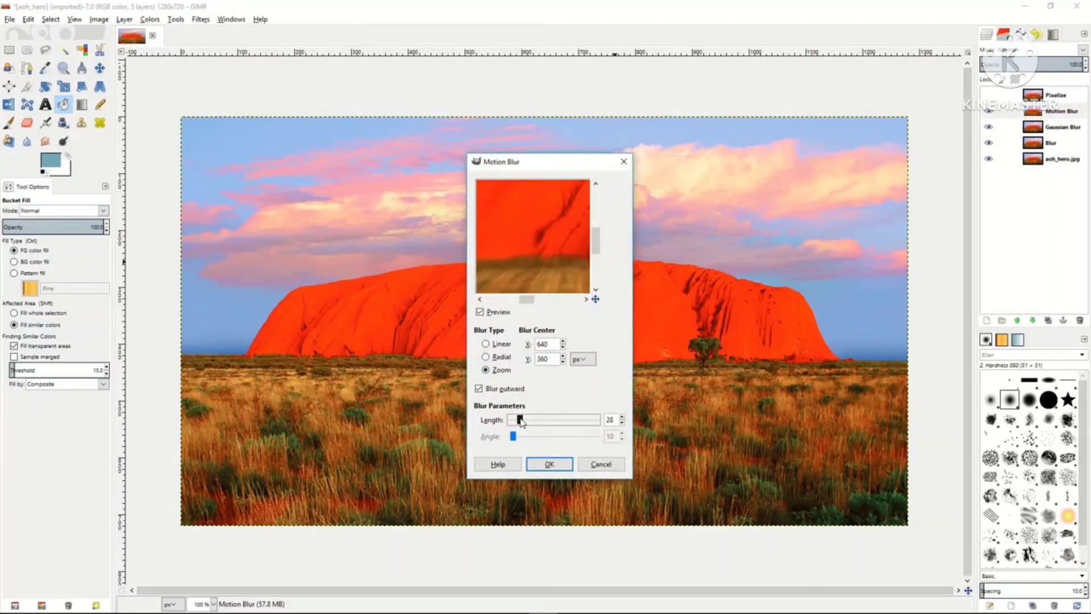
pyautogui.click(554, 466)
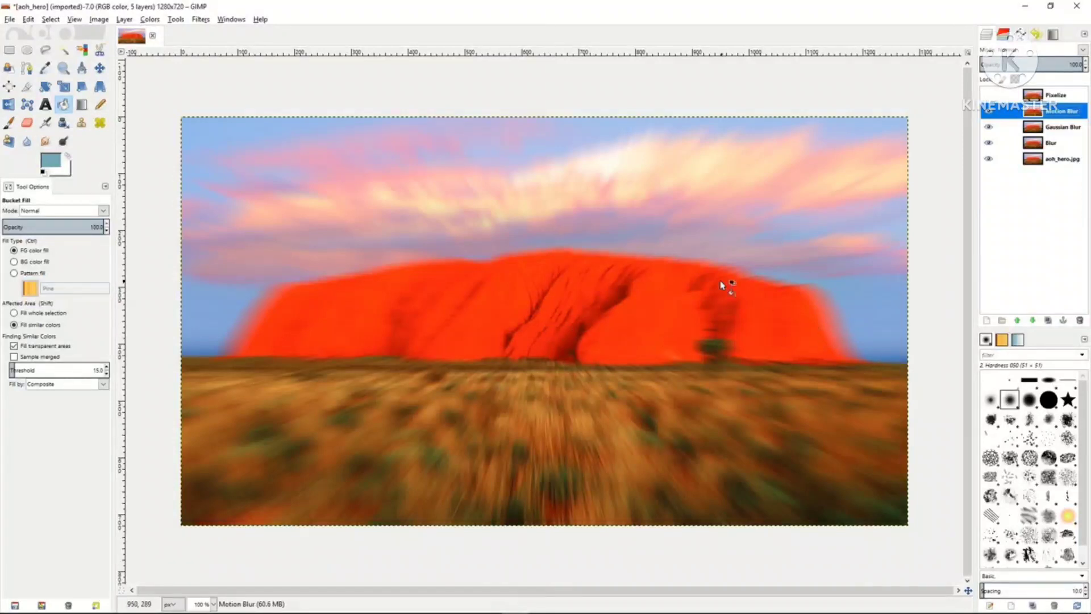
# Step: Show the Pixelize layer and apply the Pixelize filter to it with a pixel width and height of 7 px
pyautogui.click(990, 95)
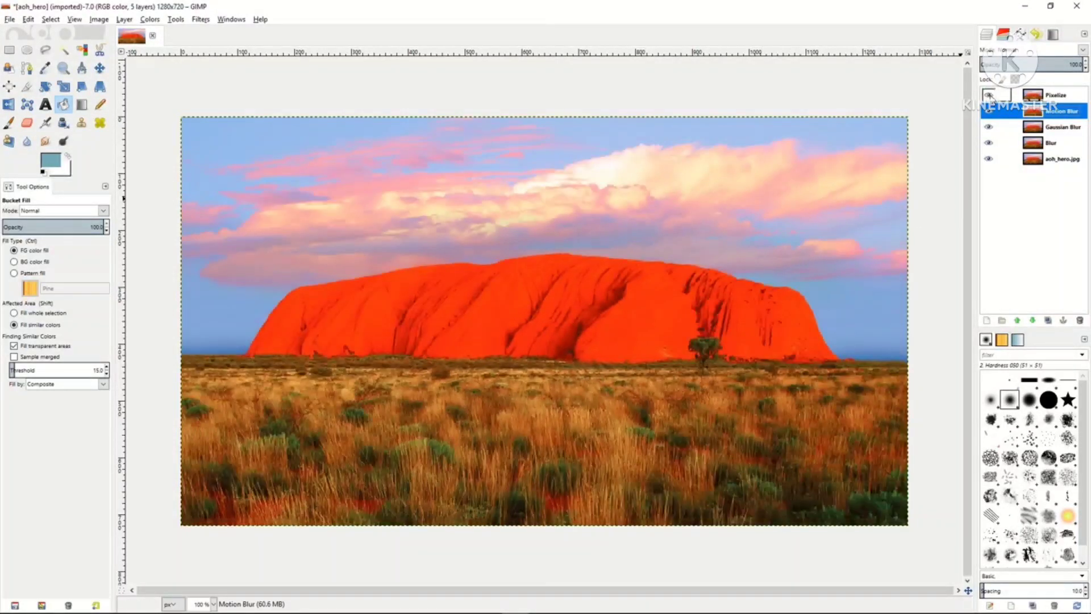
pyautogui.click(1072, 100)
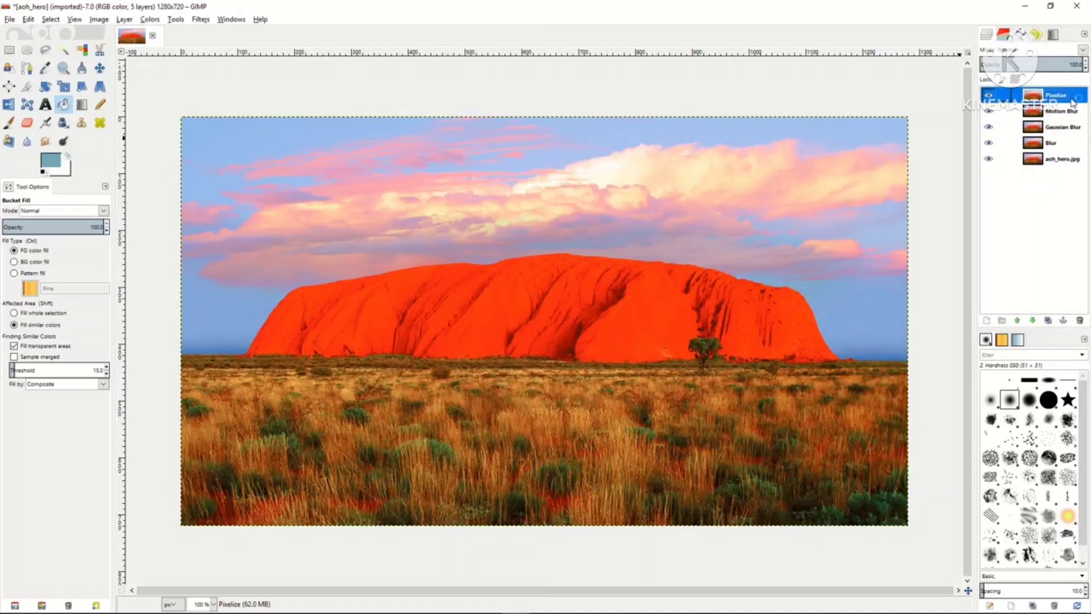
pyautogui.click(199, 21)
pyautogui.moveTo(224, 85)
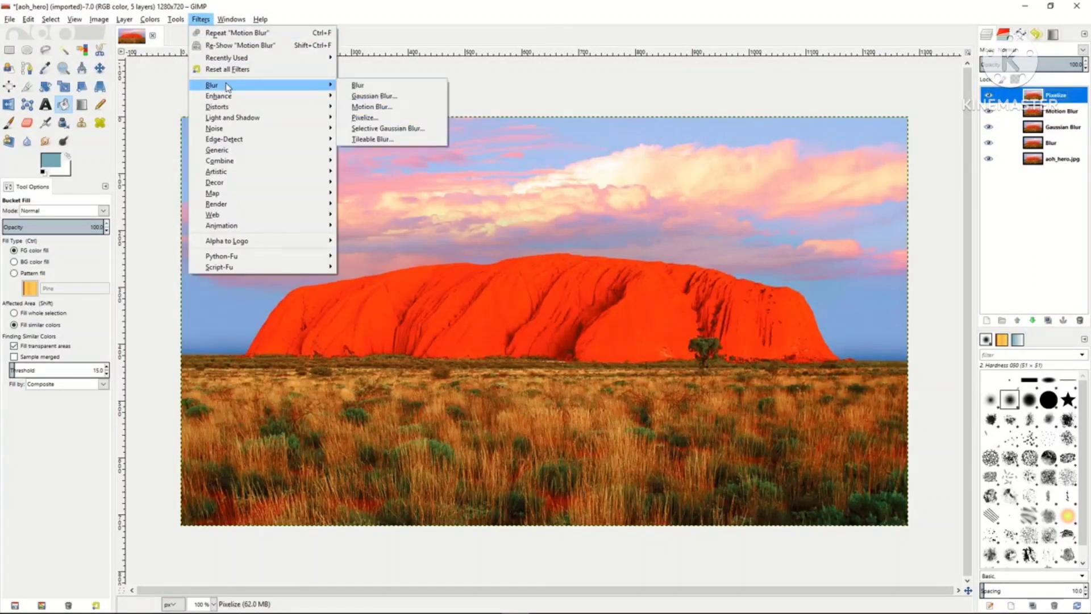
pyautogui.click(381, 117)
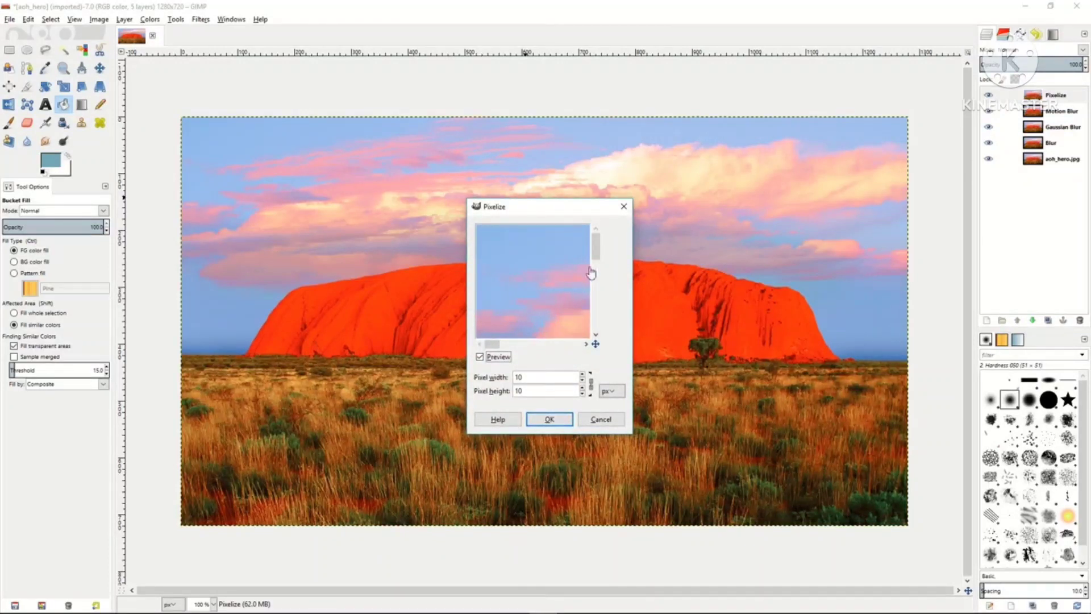
pyautogui.moveTo(543, 289); pyautogui.dragTo(500, 229)
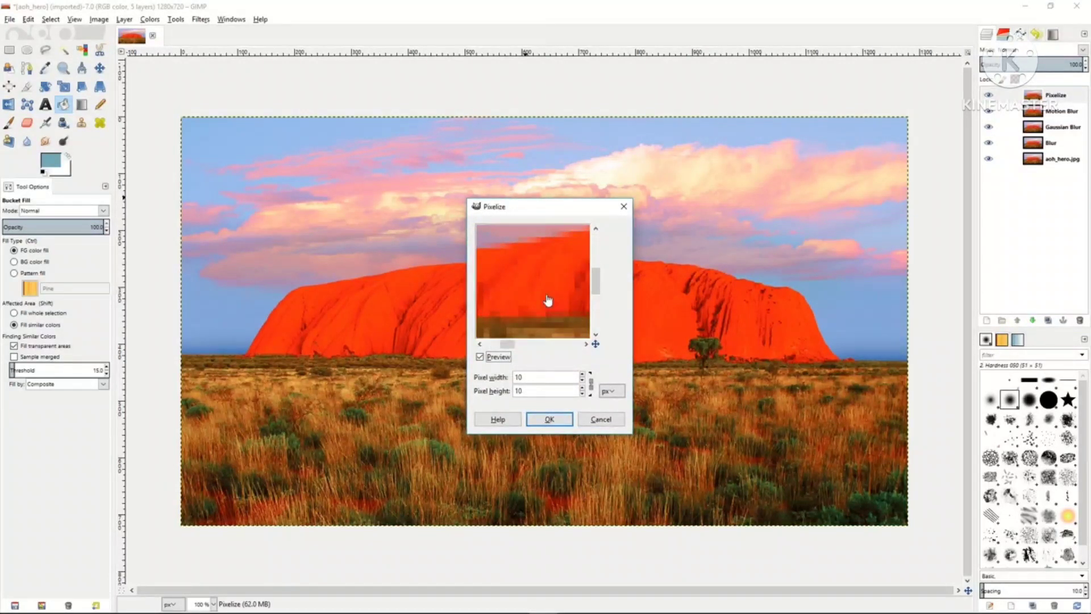
pyautogui.click(582, 381)
pyautogui.click(582, 380)
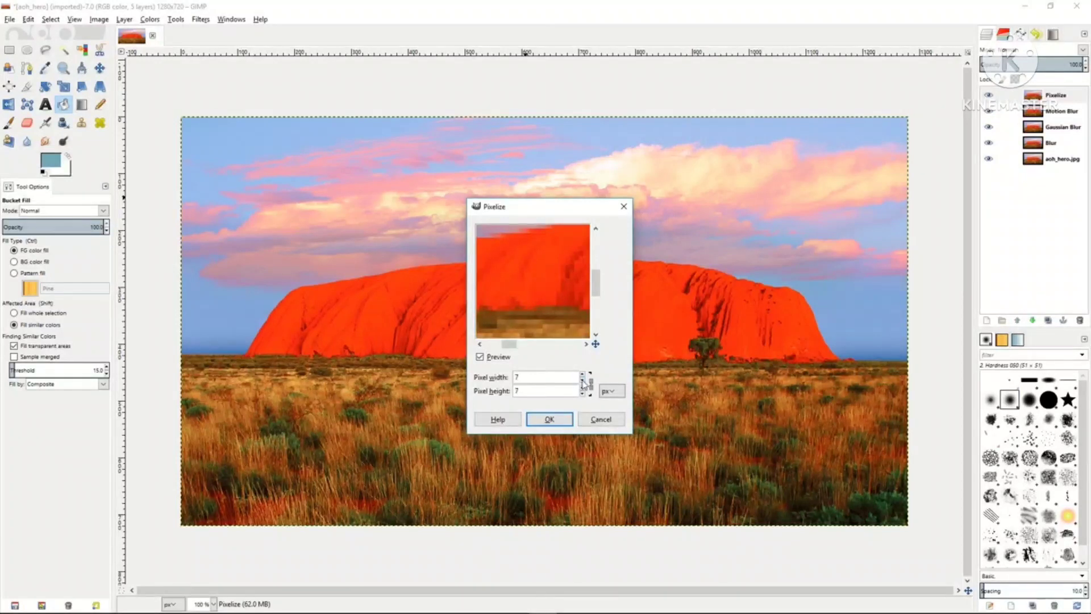
pyautogui.click(582, 381)
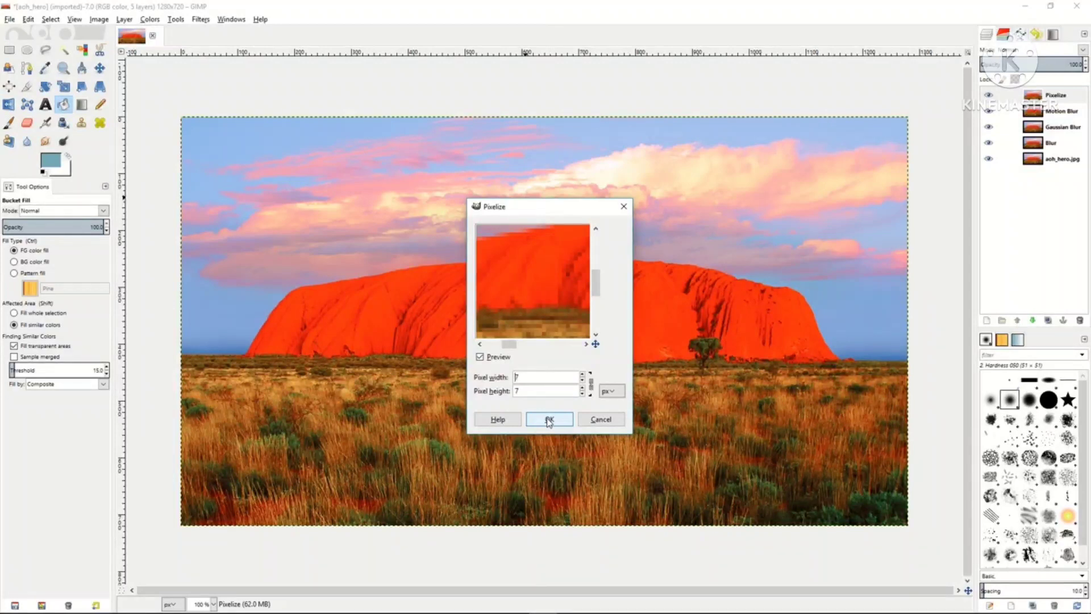
pyautogui.click(549, 420)
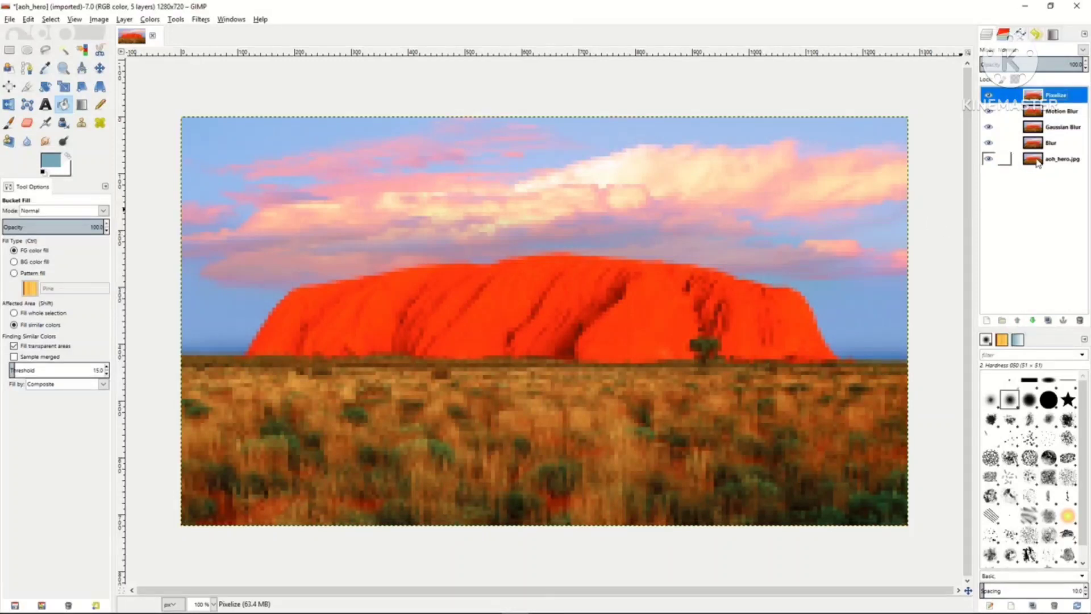
# Step: Hide the Pixelize, Motion Blur and Gaussian Blur layers
pyautogui.click(989, 95)
pyautogui.click(990, 111)
pyautogui.click(989, 127)
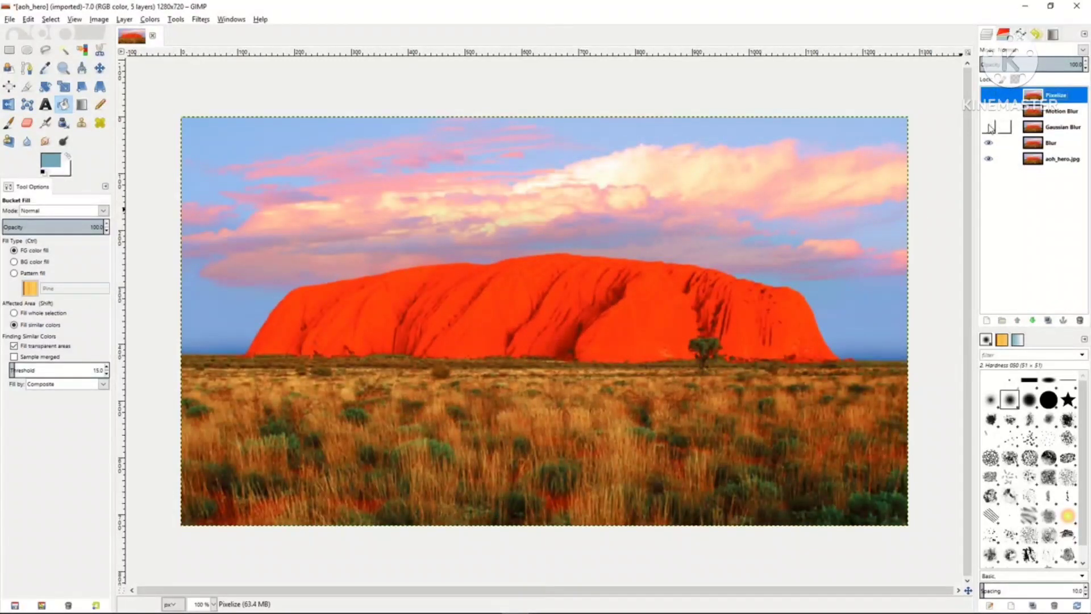
# Step: Lower the Blur layer's opacity to about 48 and hide the layer
pyautogui.click(1040, 149)
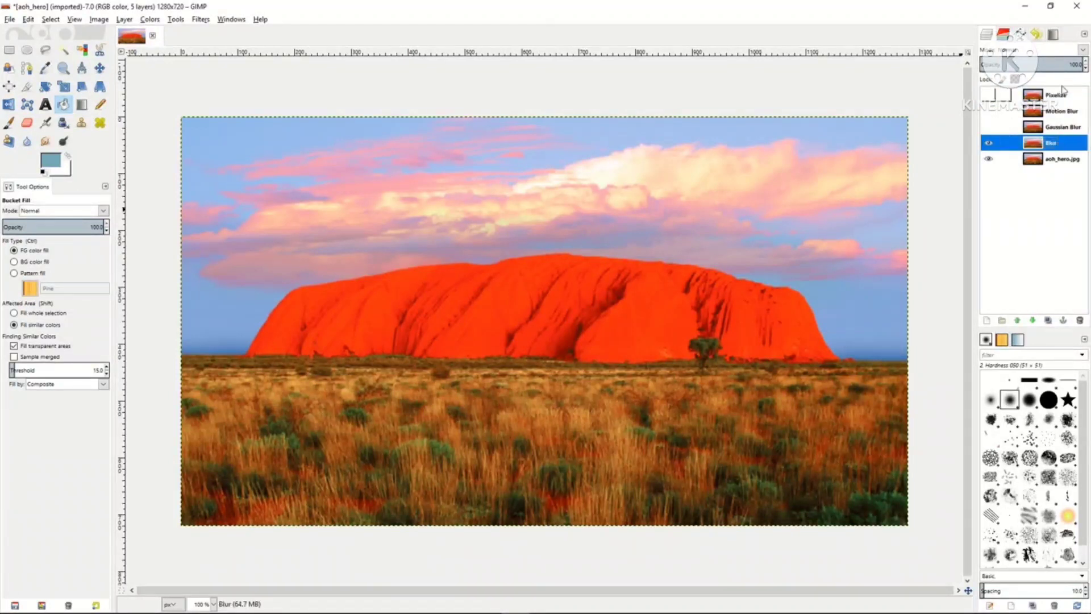
pyautogui.click(1036, 62)
pyautogui.moveTo(1037, 63)
pyautogui.mouseDown()
pyautogui.moveTo(990, 63)
pyautogui.moveTo(1023, 63)
pyautogui.mouseUp()
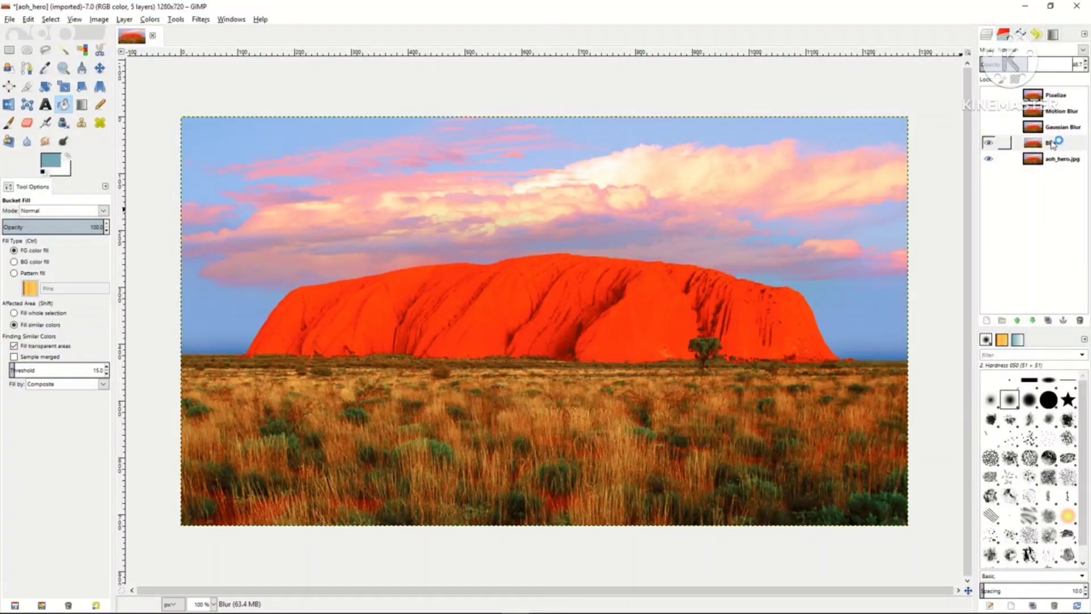
pyautogui.click(989, 144)
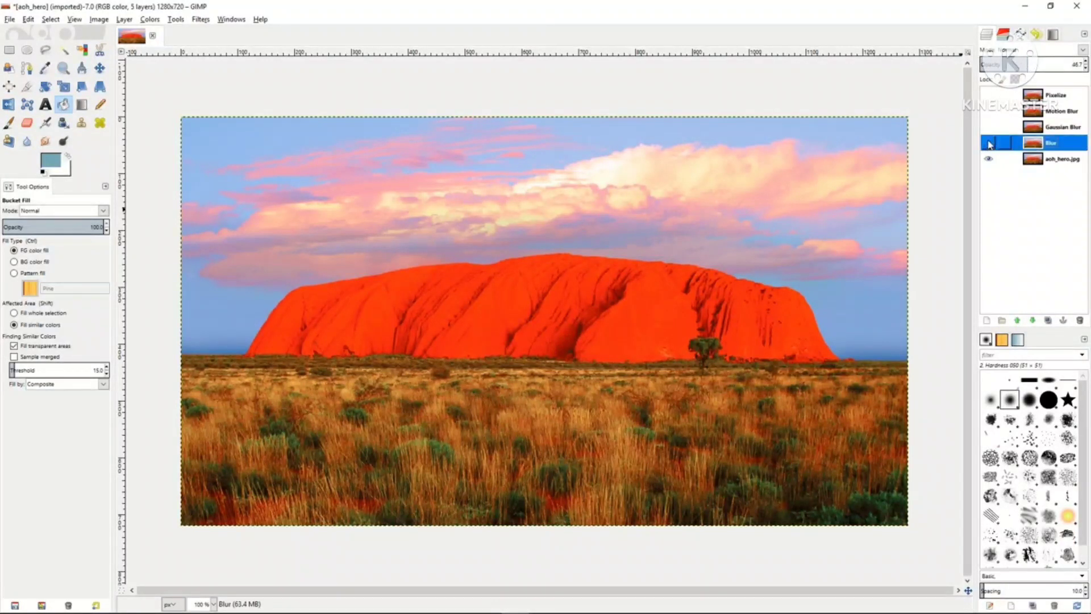
# Step: Show the Gaussian Blur layer, lower its opacity to about 58, and hide it again
pyautogui.click(1056, 129)
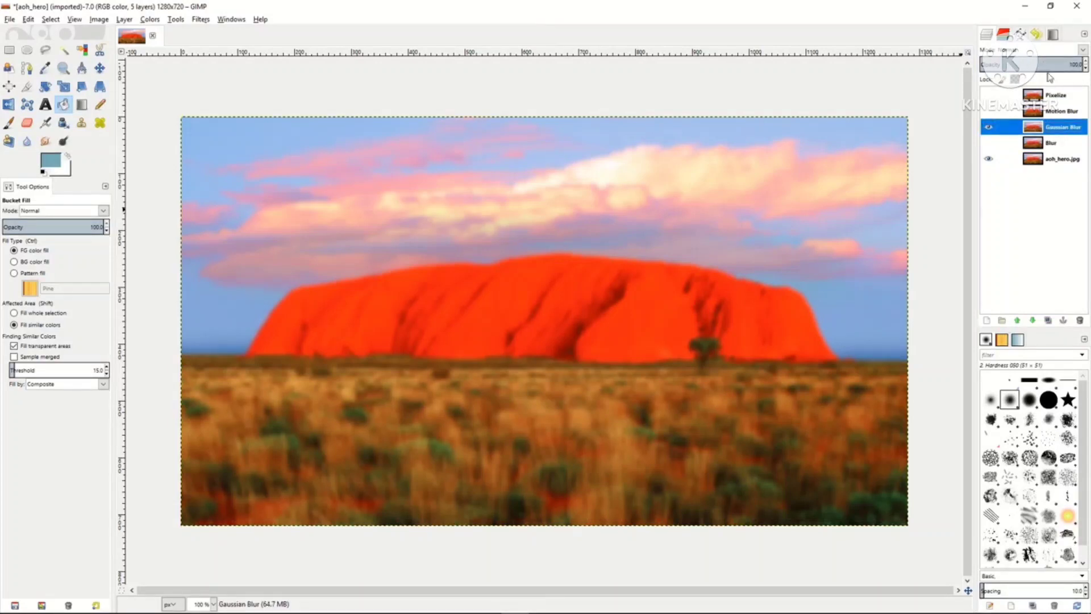
pyautogui.moveTo(1056, 61); pyautogui.dragTo(1038, 64)
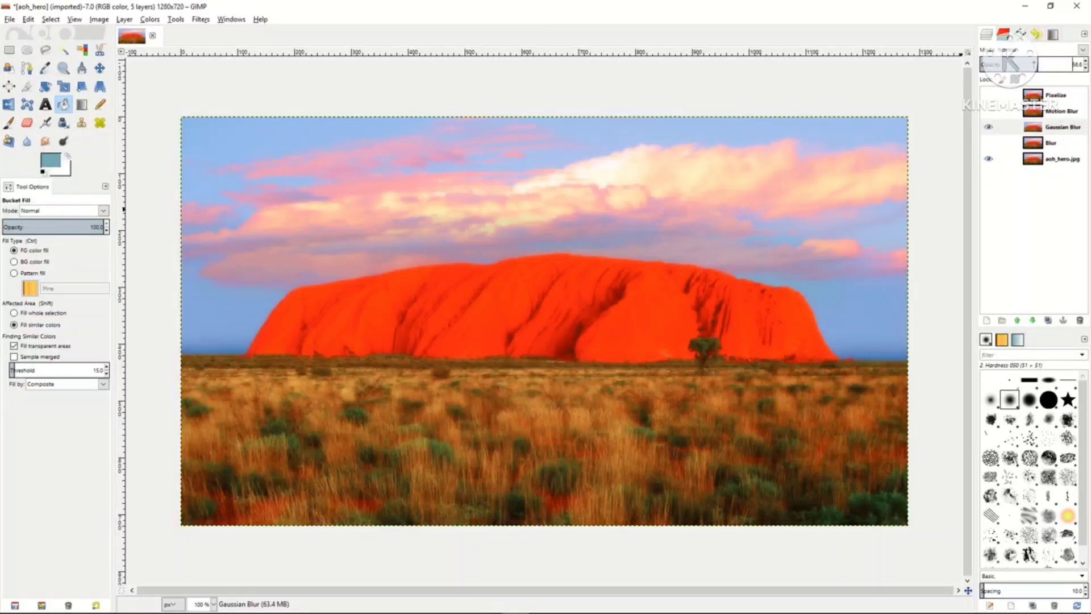
pyautogui.click(989, 130)
# Step: Show the Motion Blur layer, lower its opacity to about 48.5, and hide it again
pyautogui.click(1055, 112)
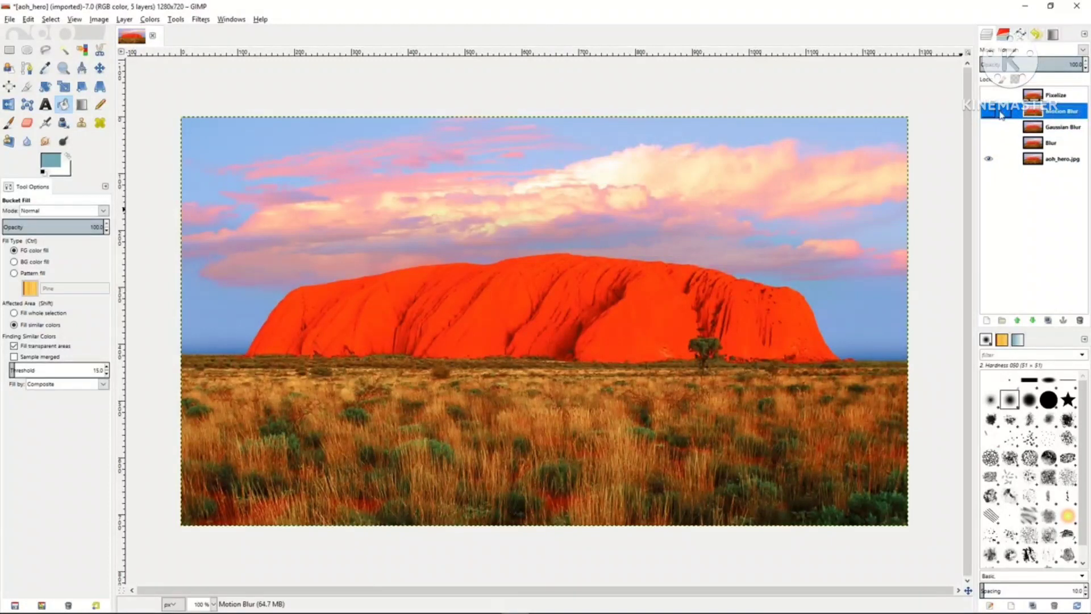
pyautogui.click(989, 112)
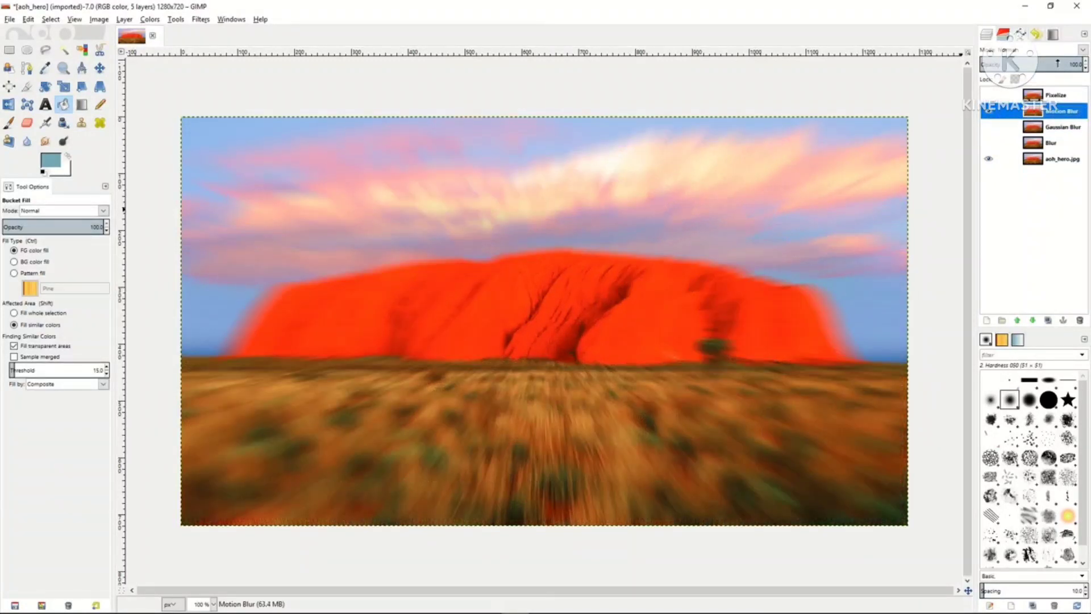
pyautogui.moveTo(1058, 63); pyautogui.dragTo(1032, 65)
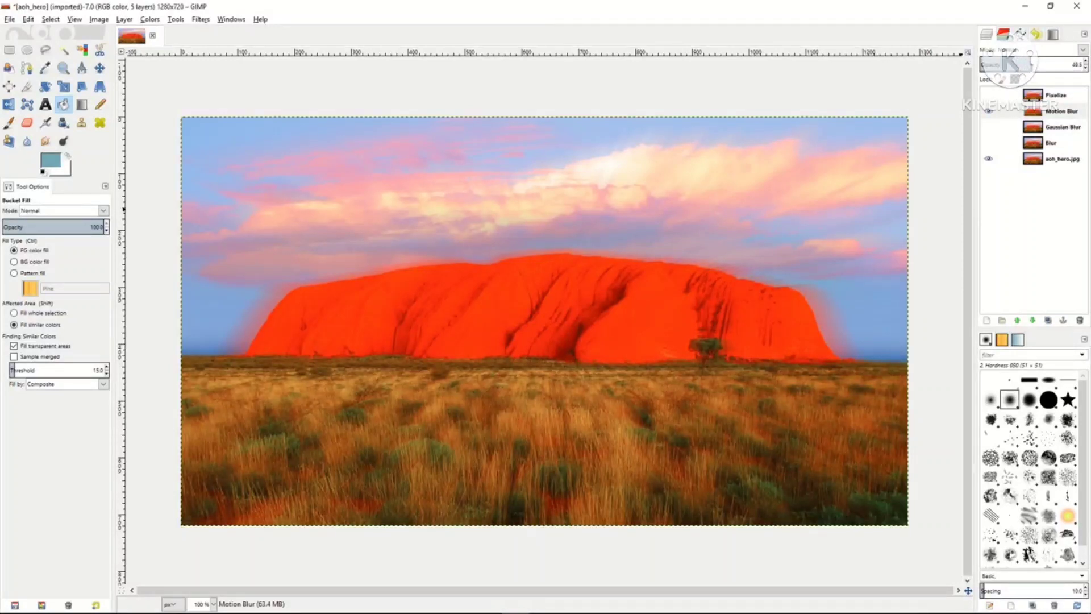
pyautogui.click(990, 112)
# Step: Show the Pixelize layer, try an opacity of about 34, and restore it to 100
pyautogui.click(1046, 96)
pyautogui.click(988, 95)
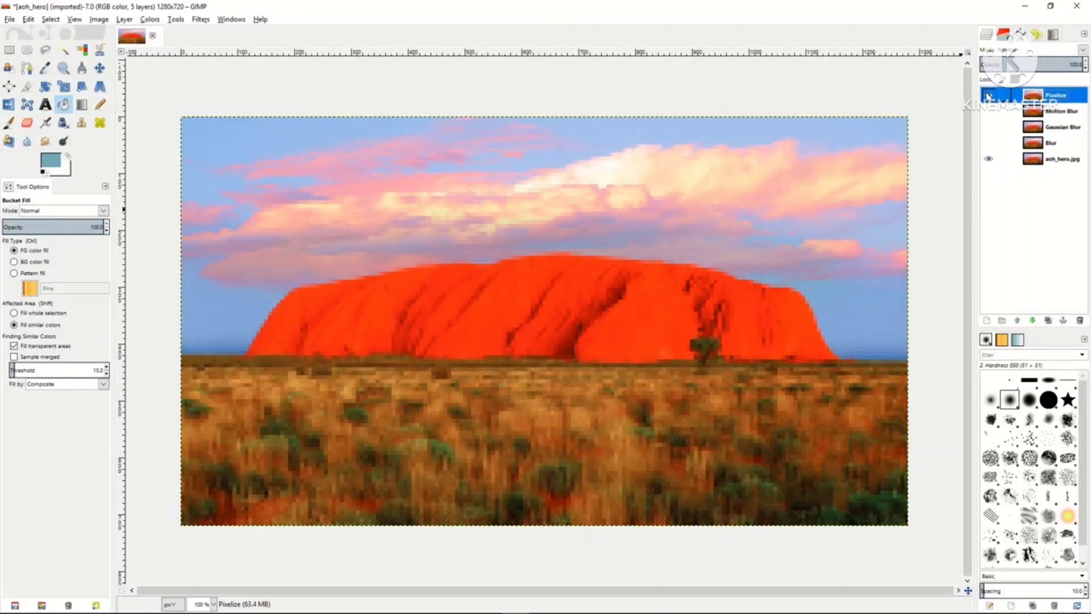
pyautogui.click(1016, 64)
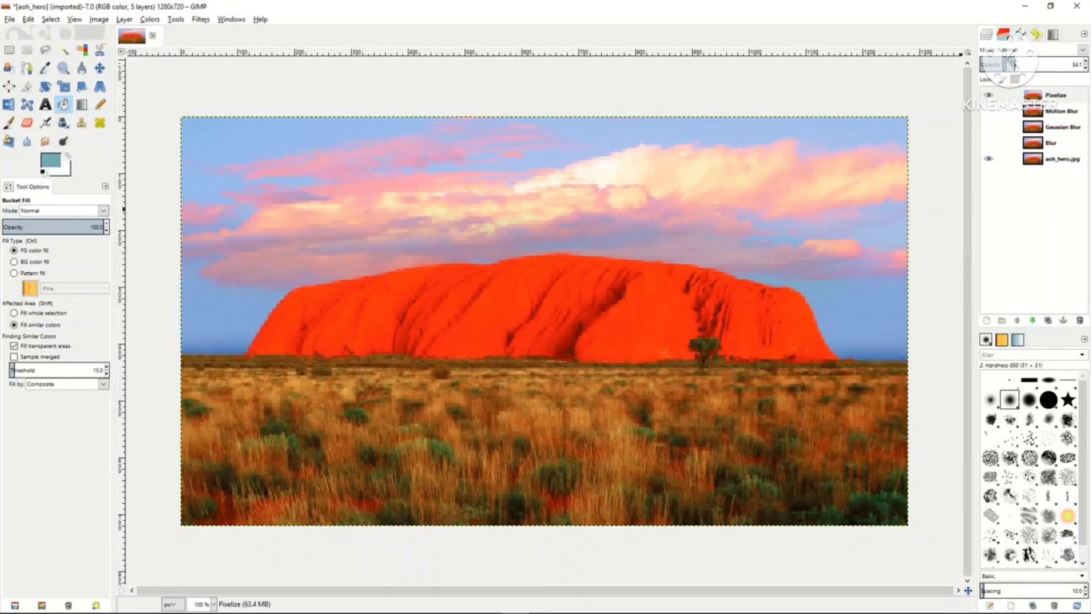
pyautogui.moveTo(1015, 64); pyautogui.dragTo(1086, 64)
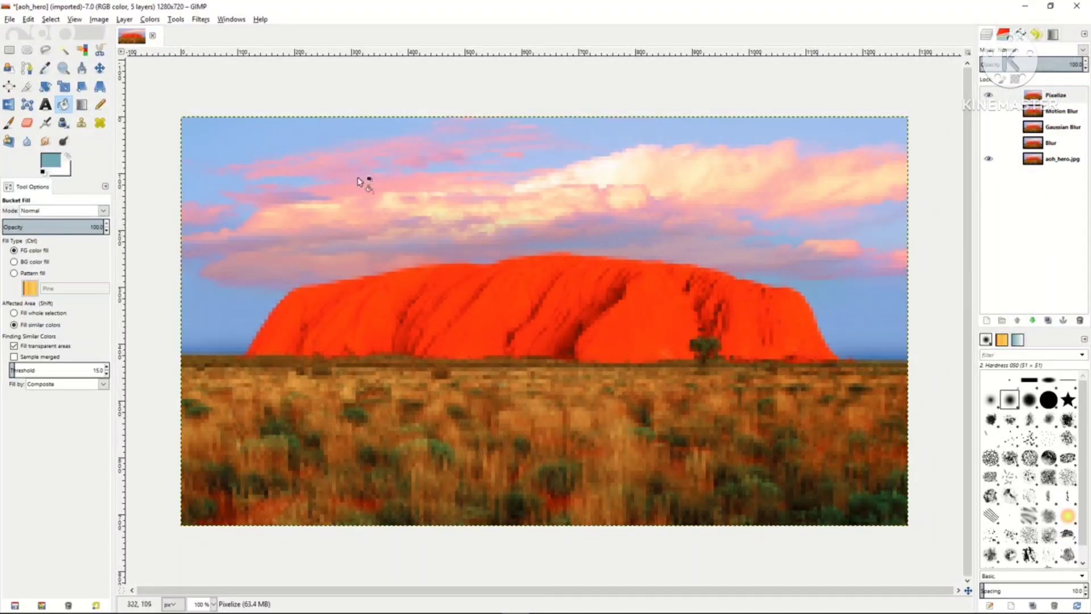
# Step: Select a rectangle about 1238 × 677 px just inside the photo's edges and give the Pixelize layer an inverted mask from that selection
pyautogui.click(9, 50)
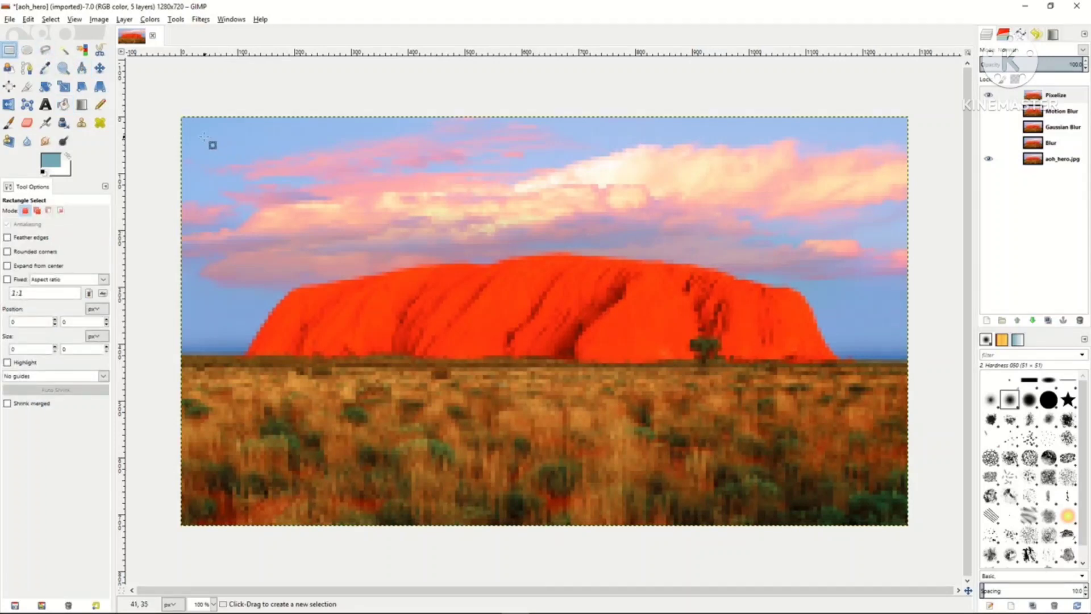
pyautogui.moveTo(192, 129); pyautogui.dragTo(895, 514)
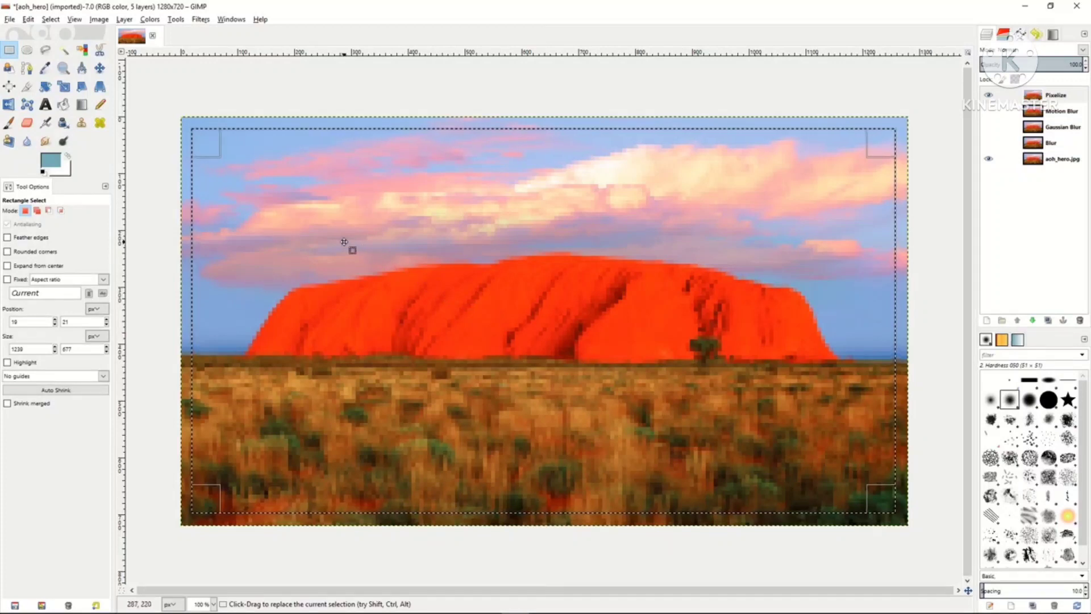
pyautogui.click(1073, 100)
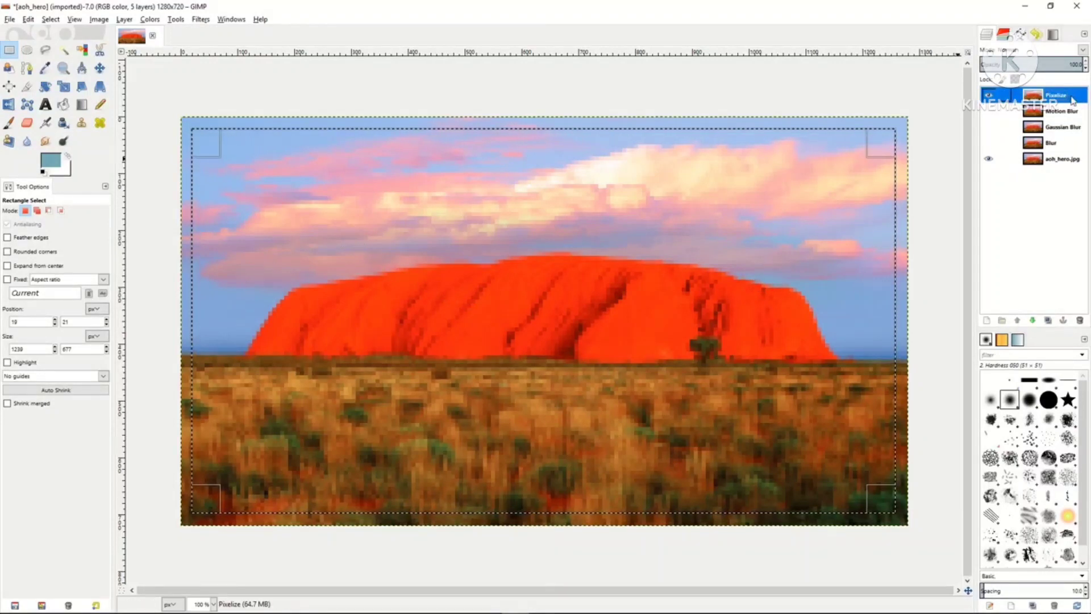
pyautogui.rightClick(1073, 101)
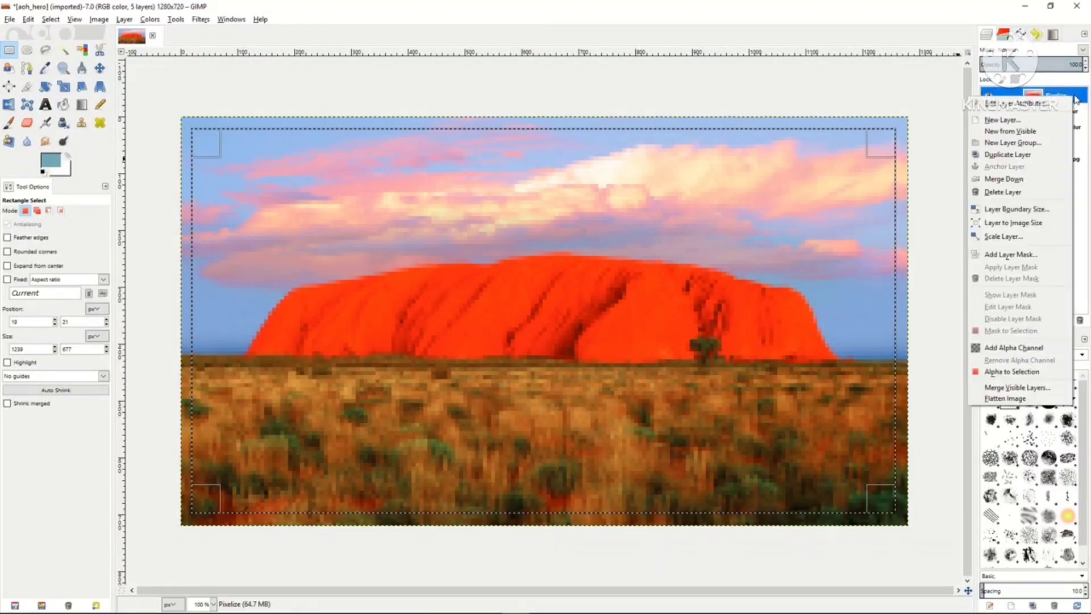
pyautogui.click(1018, 255)
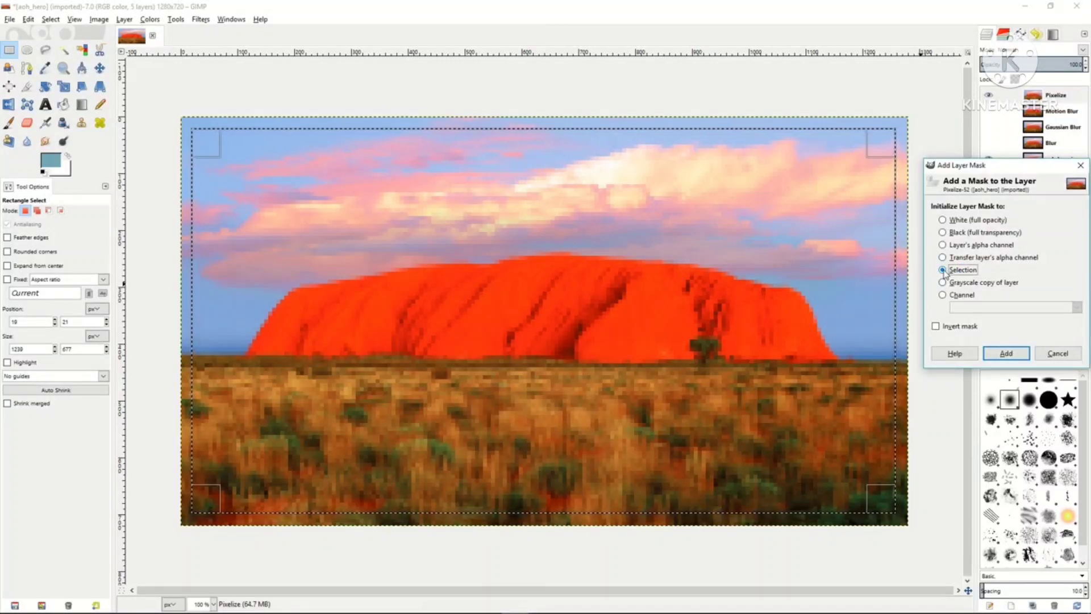
pyautogui.click(943, 326)
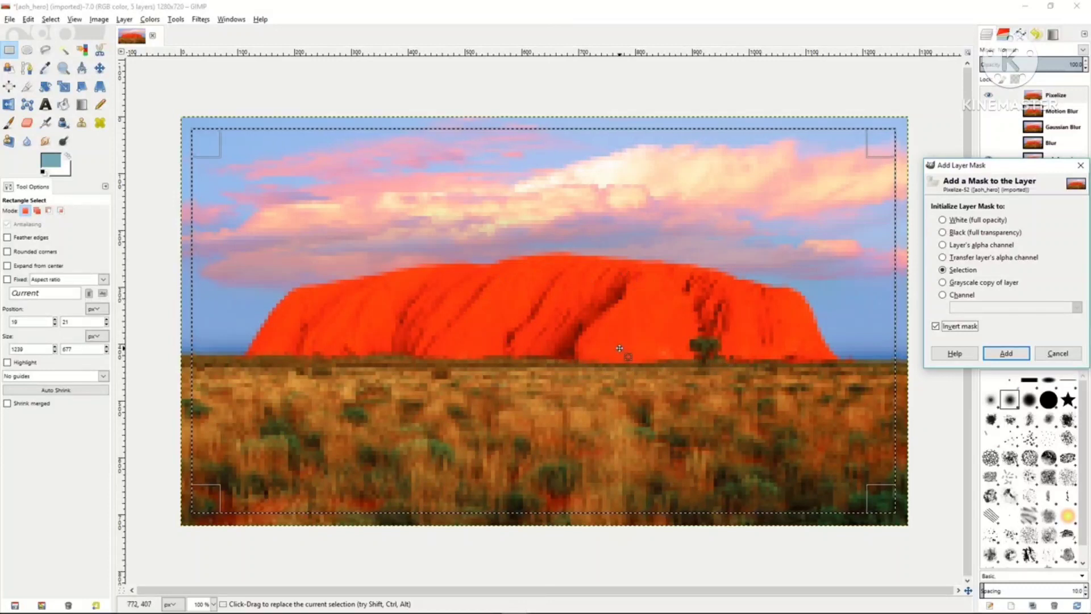
pyautogui.click(1006, 354)
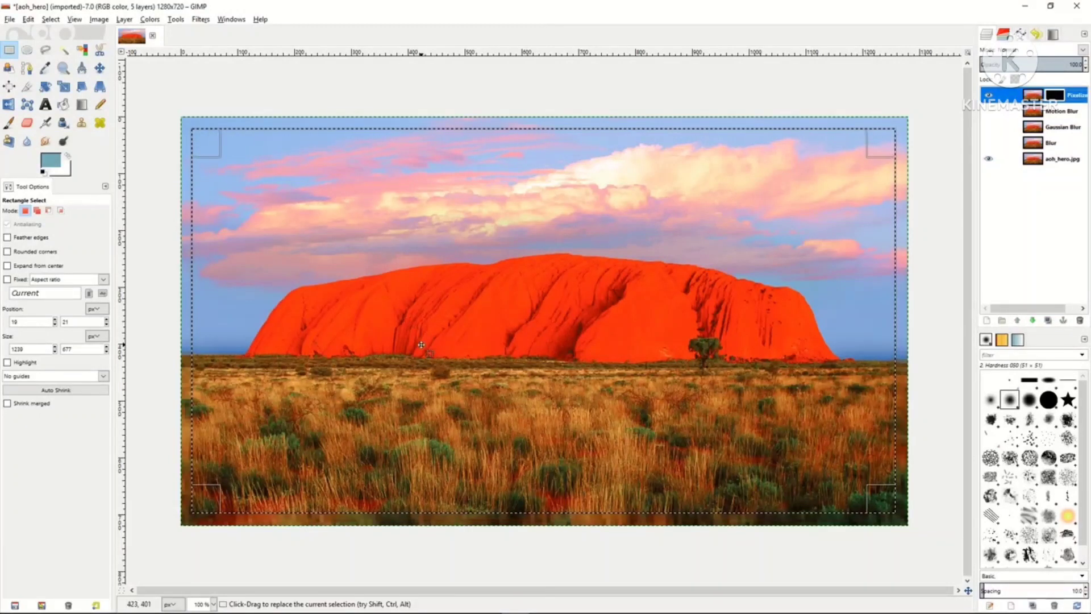
pyautogui.rightClick(477, 270)
pyautogui.click(577, 309)
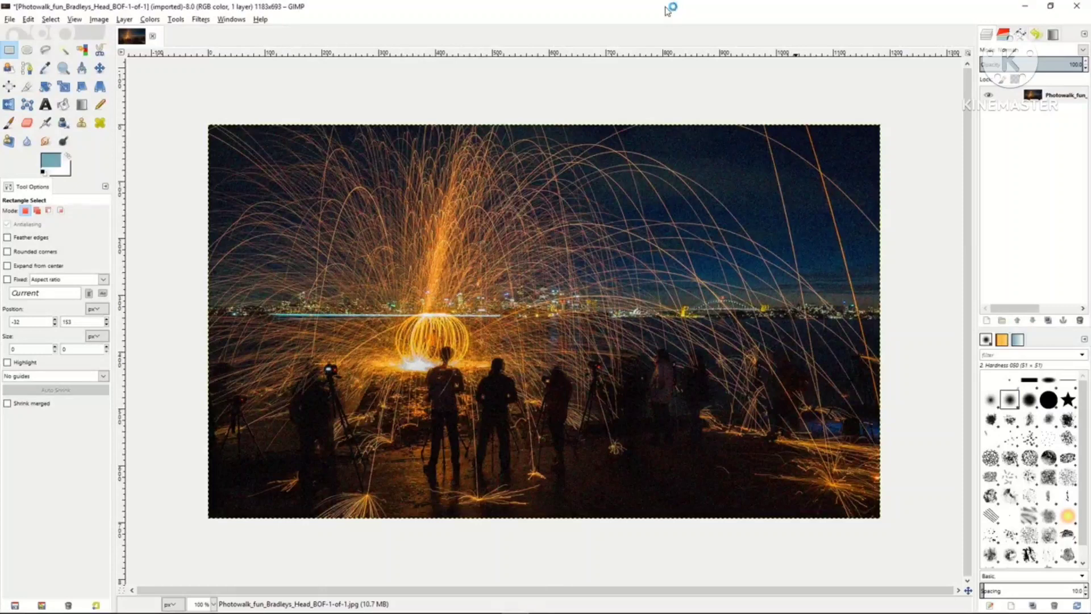
# Step: Apply Selective Gaussian Blur with radius 4.00 and max delta 43 to a 321 × 183 px area of dark foreground, and clear the selection
pyautogui.moveTo(571, 422); pyautogui.dragTo(753, 515)
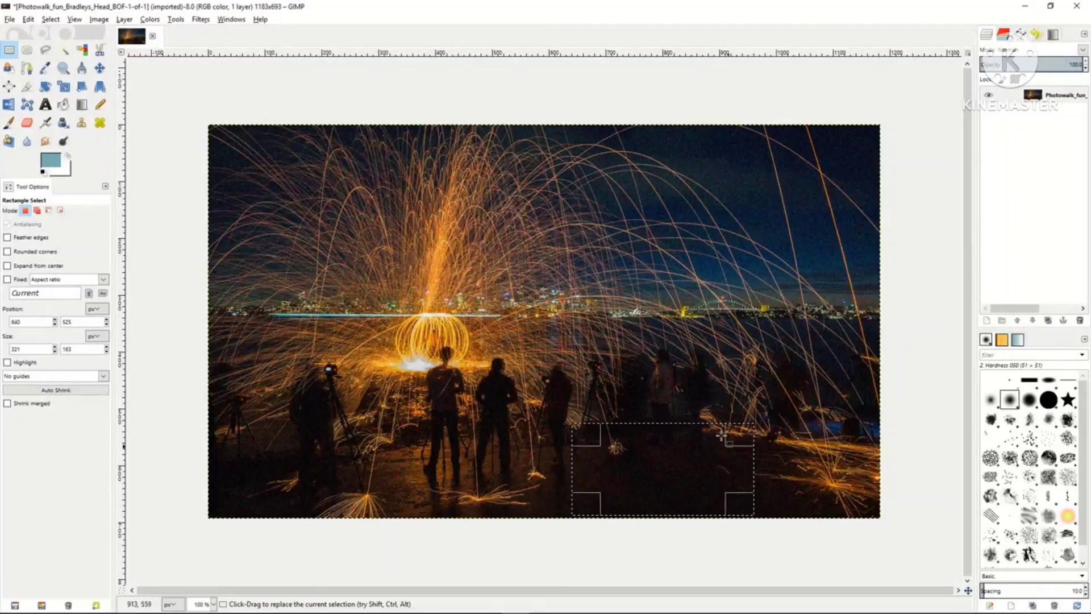
pyautogui.click(201, 20)
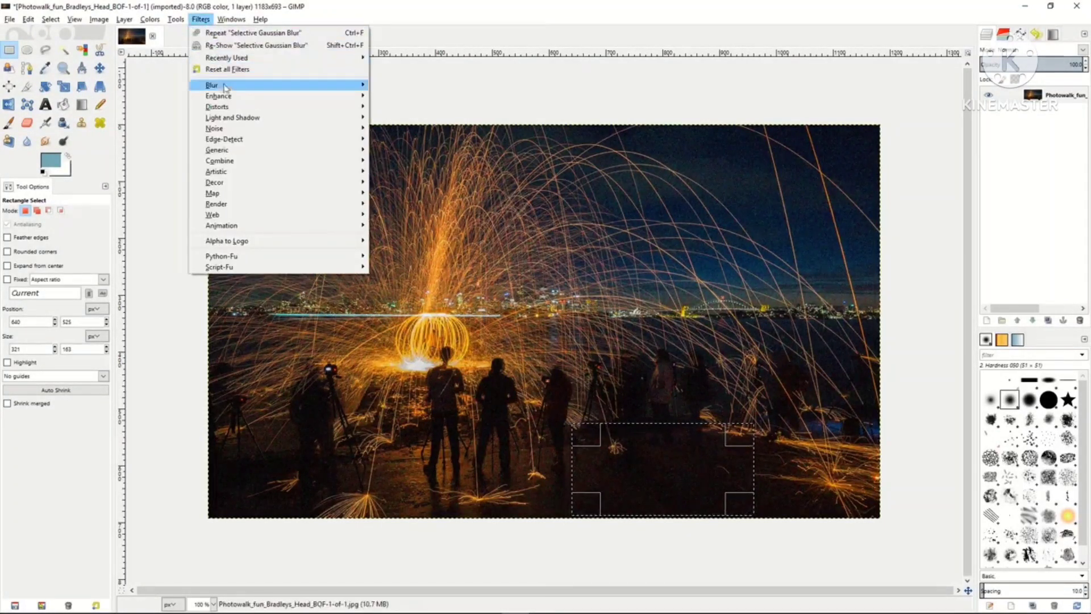
pyautogui.moveTo(227, 88)
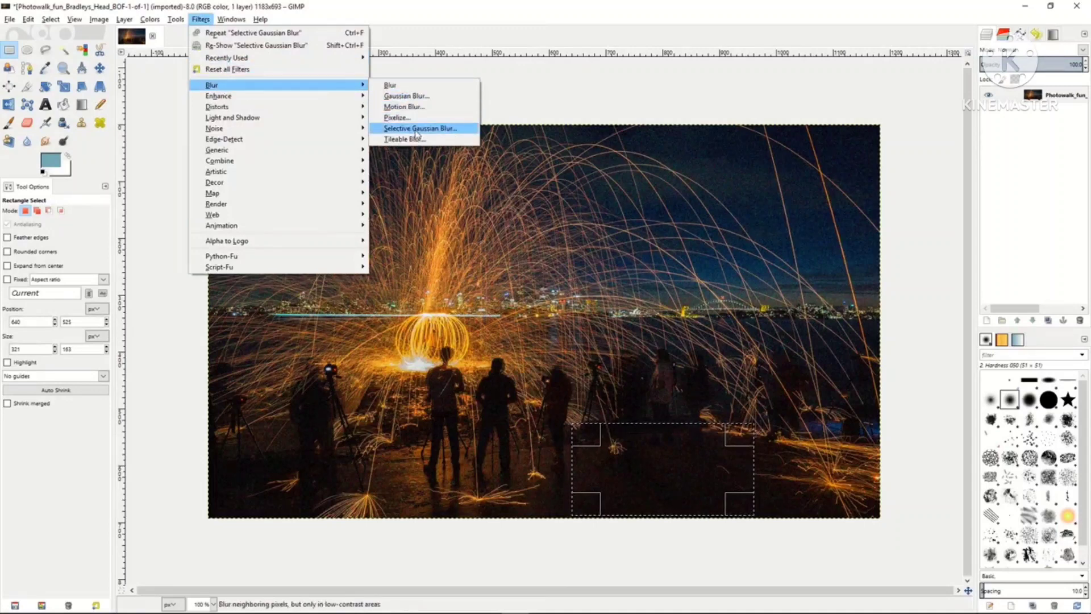
pyautogui.click(416, 130)
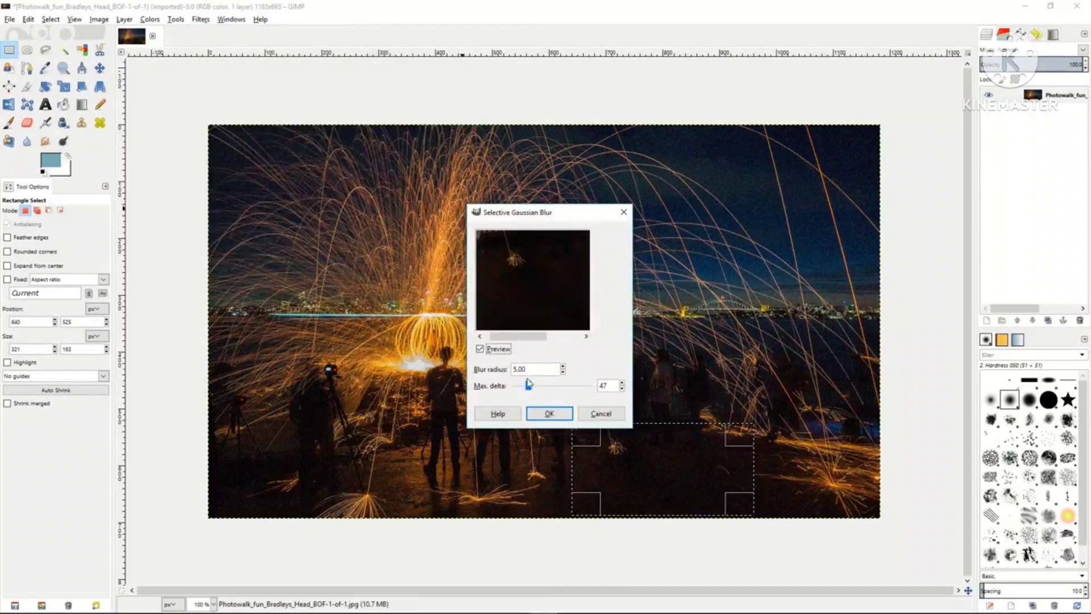
pyautogui.click(529, 387)
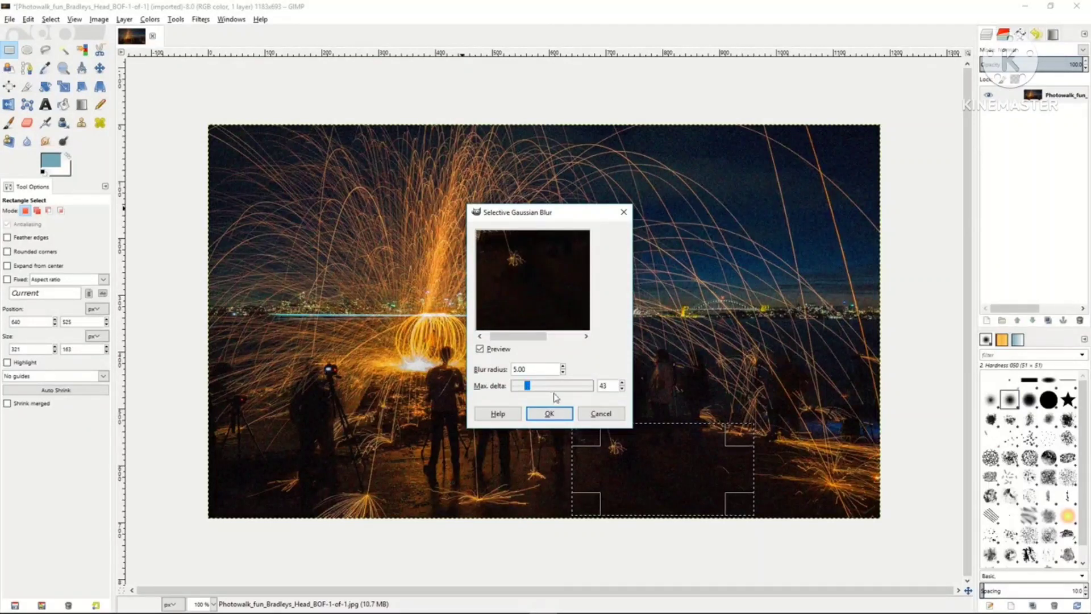
pyautogui.scroll(1, 563, 374)
pyautogui.scroll(2, 563, 369)
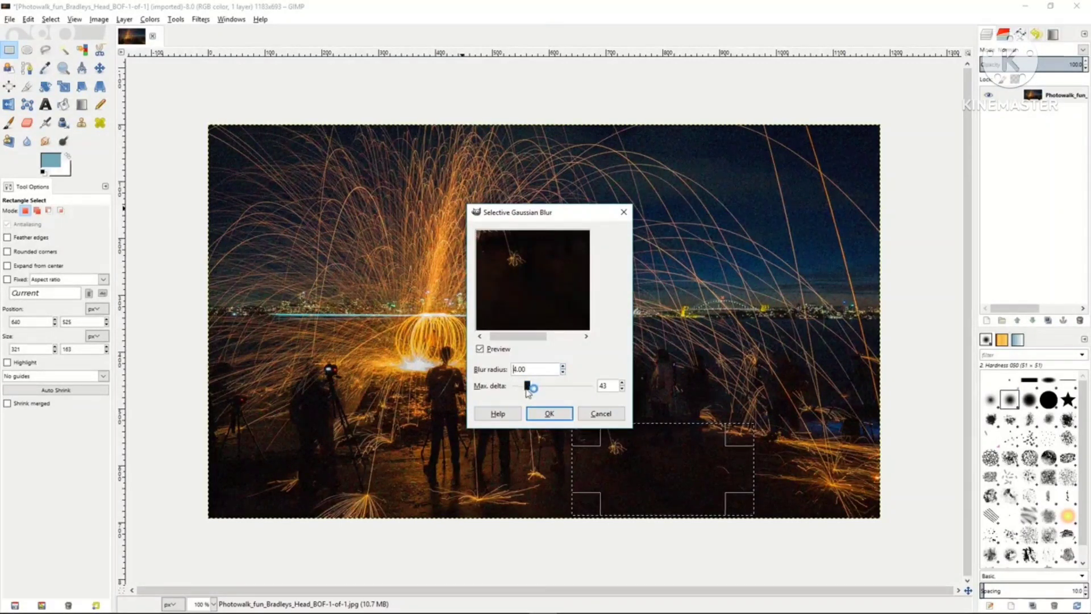
pyautogui.click(544, 416)
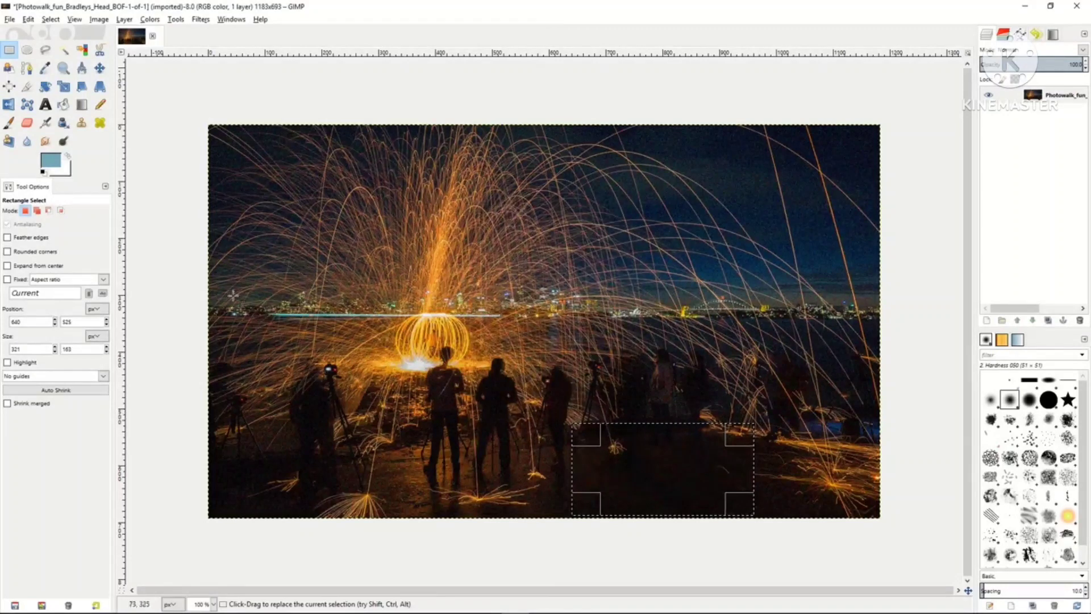
pyautogui.click(187, 241)
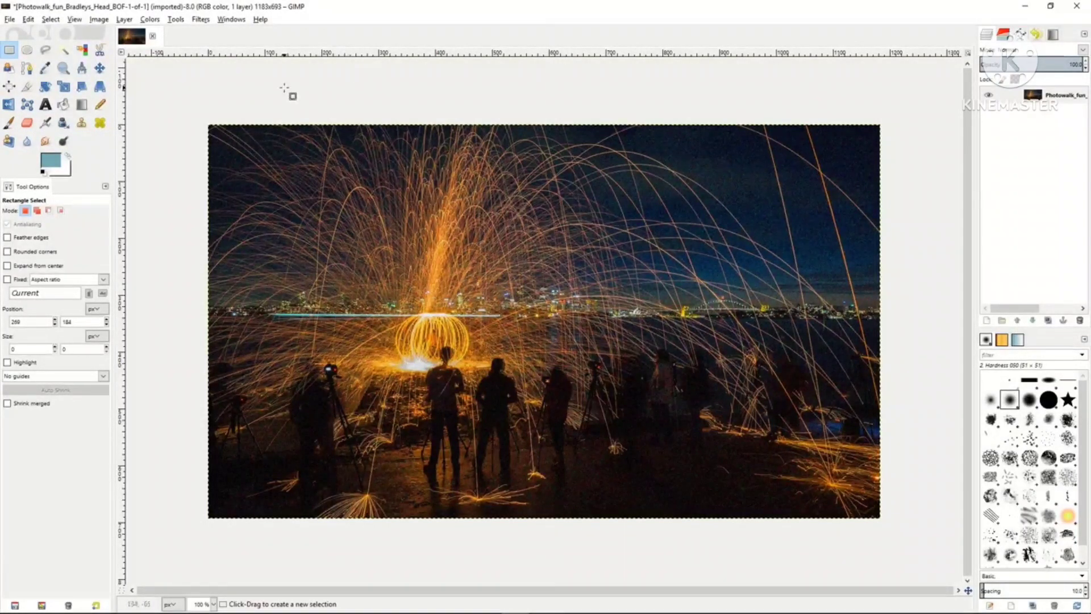
# Step: Examine the options of the Clone, Heal, Perspective Clone, Blur/Sharpen and Smudge tools in turn
pyautogui.click(82, 122)
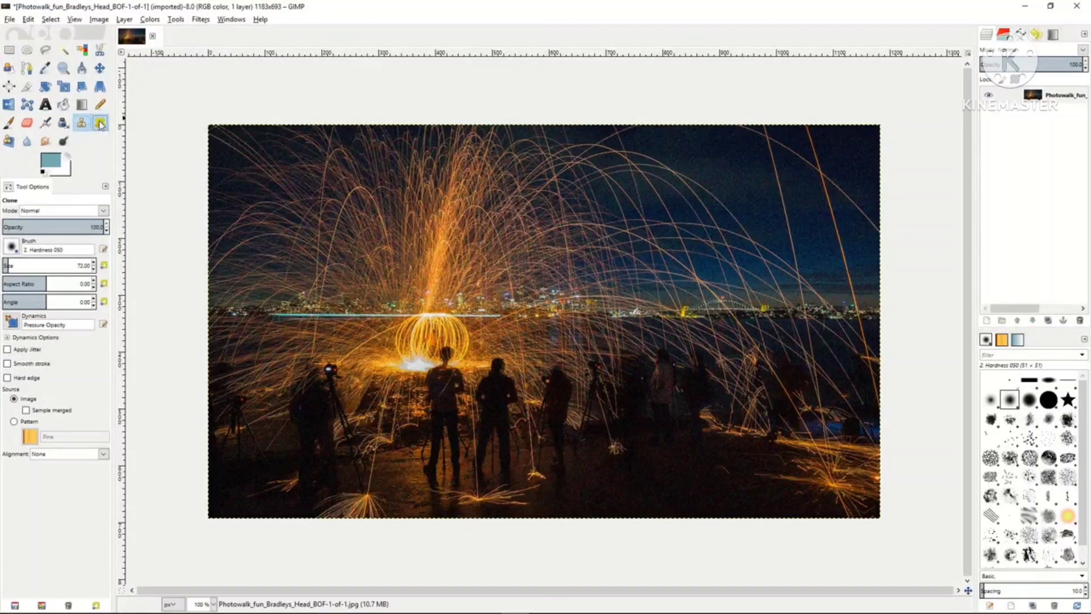
pyautogui.click(100, 123)
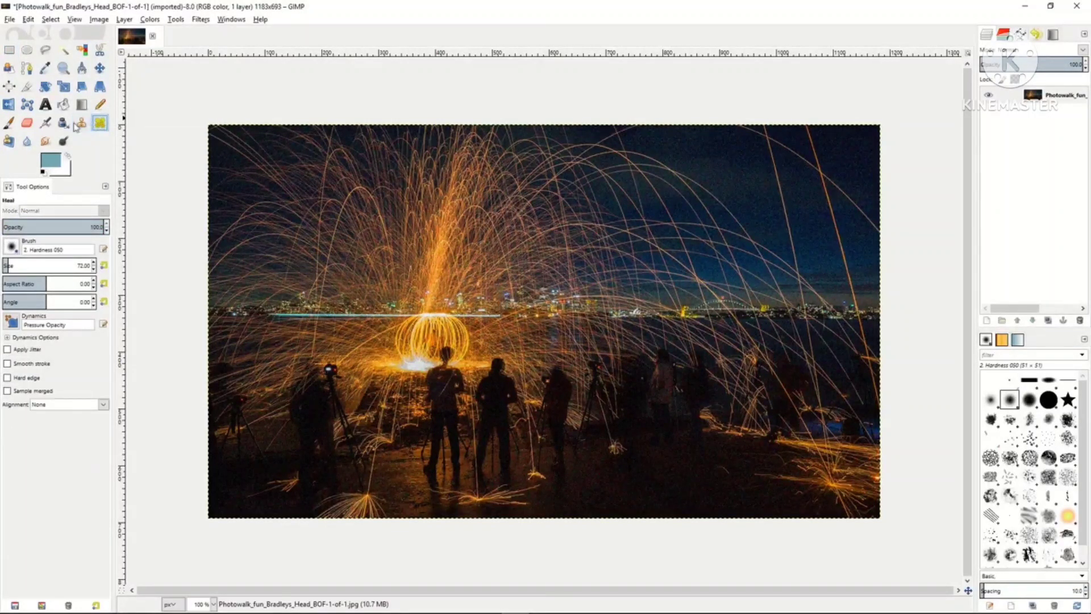
pyautogui.click(8, 142)
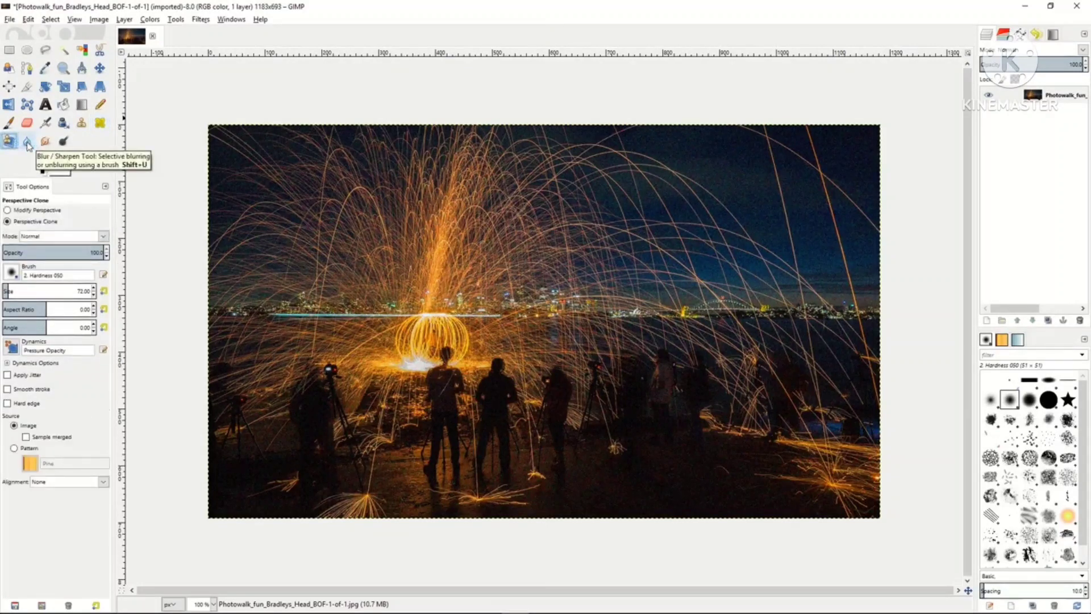
pyautogui.click(27, 142)
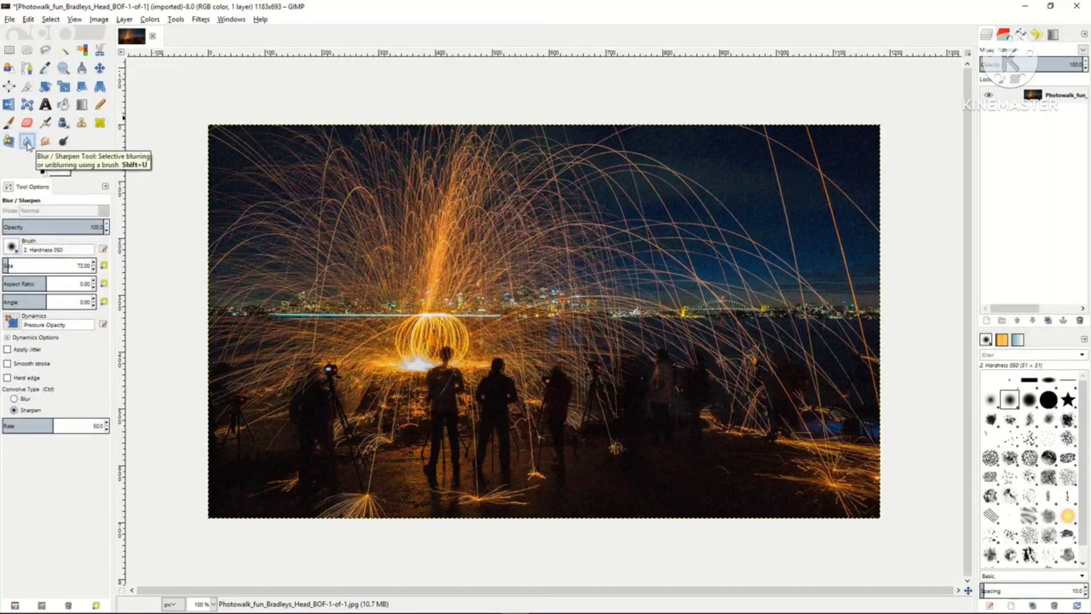
pyautogui.click(45, 143)
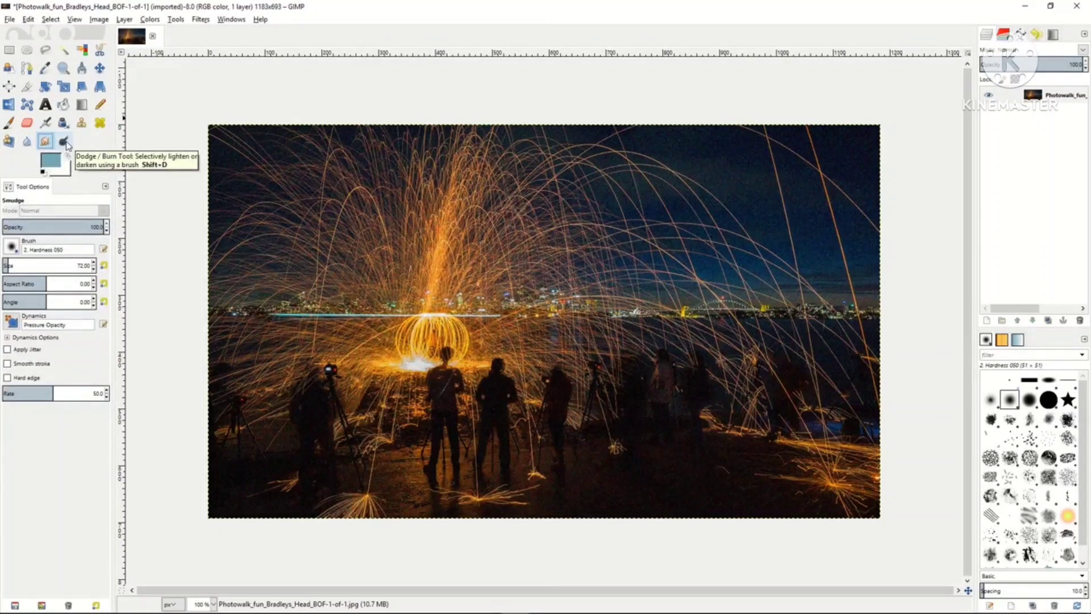
# Step: Clone over the figures and tripod right of the photo's centre, using the dark ground below the right-hand figures as the source
pyautogui.click(84, 124)
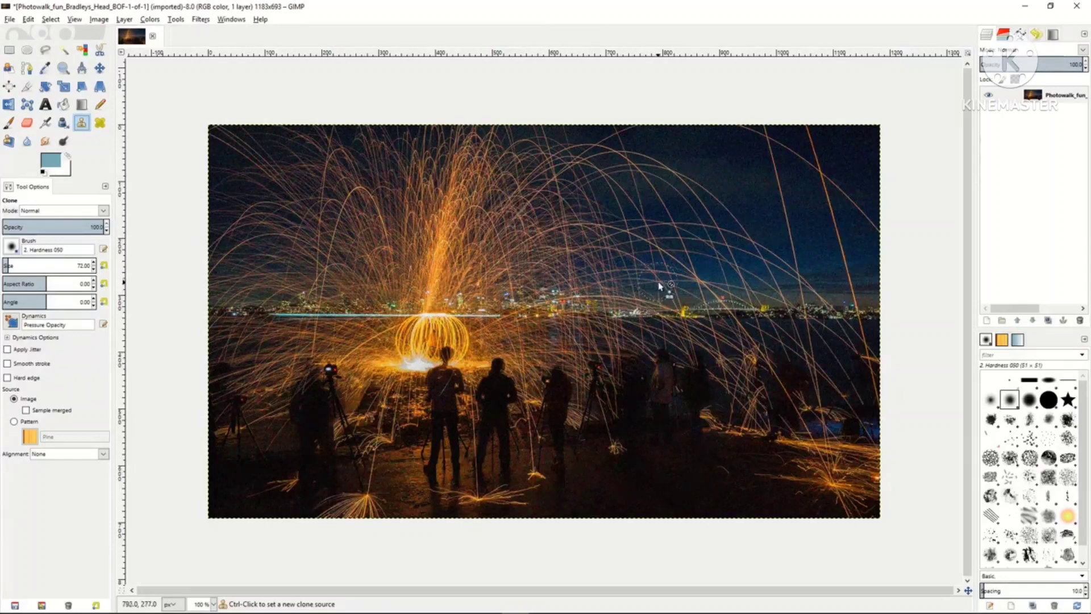
pyautogui.press('ctrl')
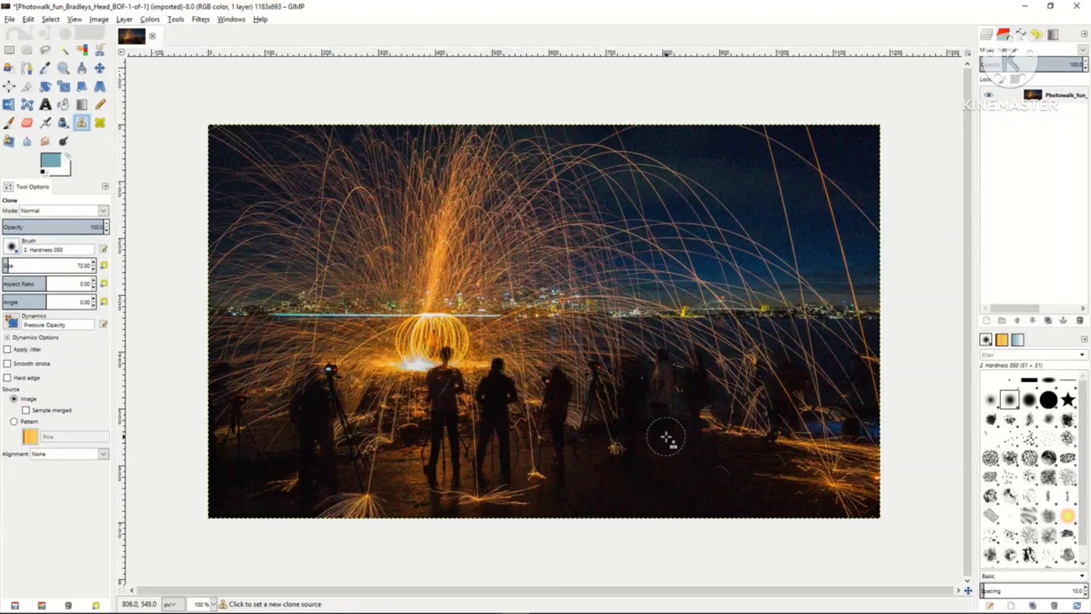
pyautogui.keyDown('ctrl'); pyautogui.click(666, 437); pyautogui.keyUp('ctrl')
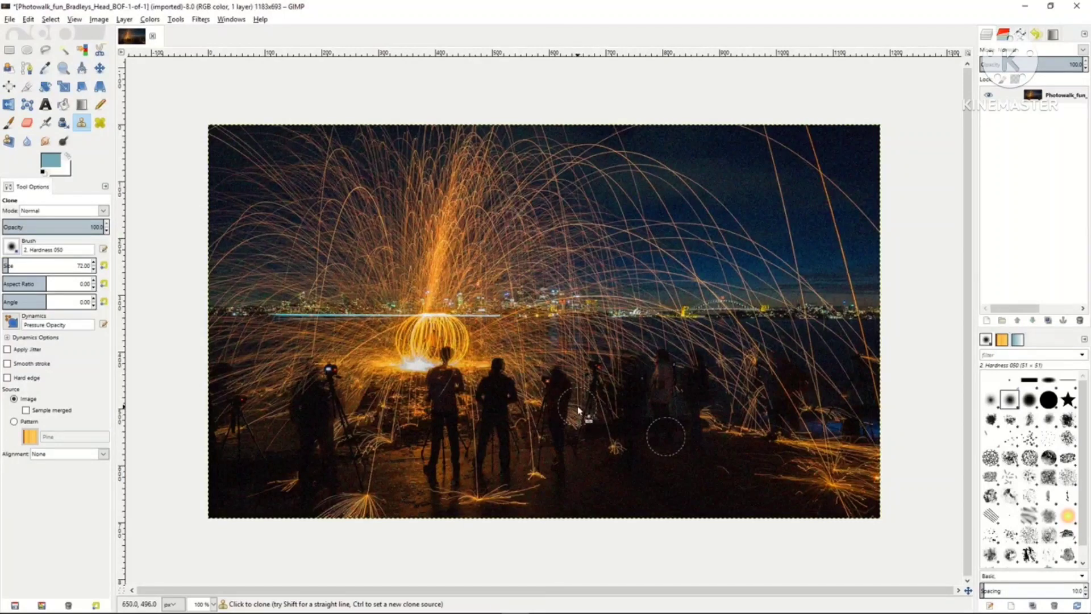
pyautogui.moveTo(582, 410)
pyautogui.mouseDown()
pyautogui.moveTo(597, 346)
pyautogui.moveTo(596, 416)
pyautogui.moveTo(623, 353)
pyautogui.moveTo(621, 419)
pyautogui.moveTo(654, 345)
pyautogui.moveTo(666, 418)
pyautogui.moveTo(678, 348)
pyautogui.moveTo(696, 413)
pyautogui.moveTo(711, 331)
pyautogui.moveTo(726, 440)
pyautogui.moveTo(735, 352)
pyautogui.moveTo(749, 442)
pyautogui.mouseUp()
# Step: Heal part of the skyline and light trails right of centre, sampling from the area between the silhouetted figures
pyautogui.click(100, 122)
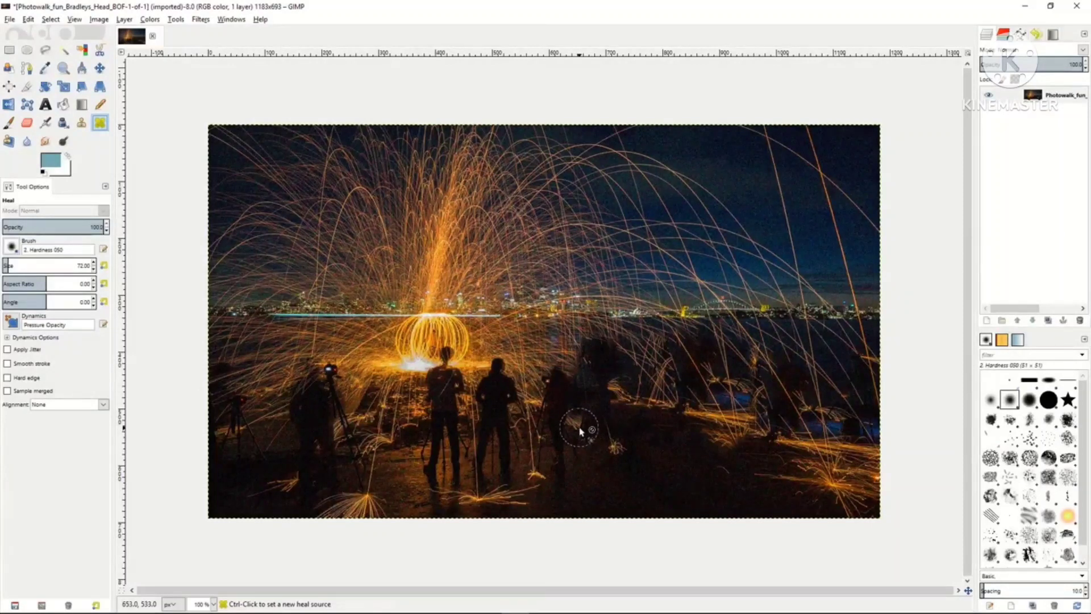
pyautogui.keyDown('ctrl'); pyautogui.click(534, 414); pyautogui.keyUp('ctrl')
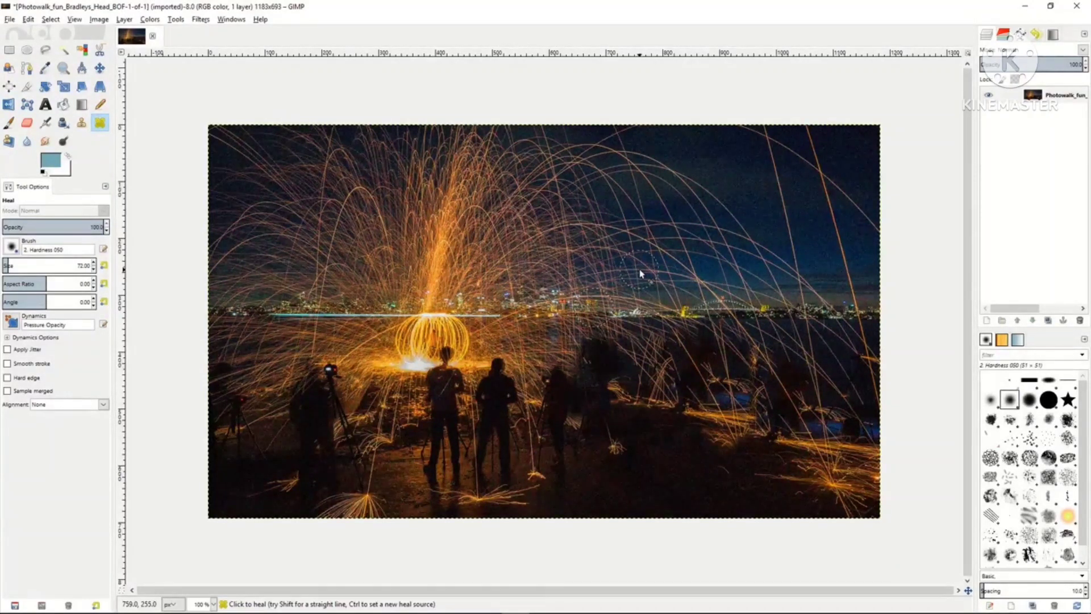
pyautogui.moveTo(641, 274)
pyautogui.mouseDown()
pyautogui.moveTo(613, 275)
pyautogui.moveTo(560, 232)
pyautogui.moveTo(590, 244)
pyautogui.moveTo(577, 220)
pyautogui.moveTo(641, 255)
pyautogui.moveTo(640, 237)
pyautogui.moveTo(677, 273)
pyautogui.moveTo(699, 274)
pyautogui.mouseUp()
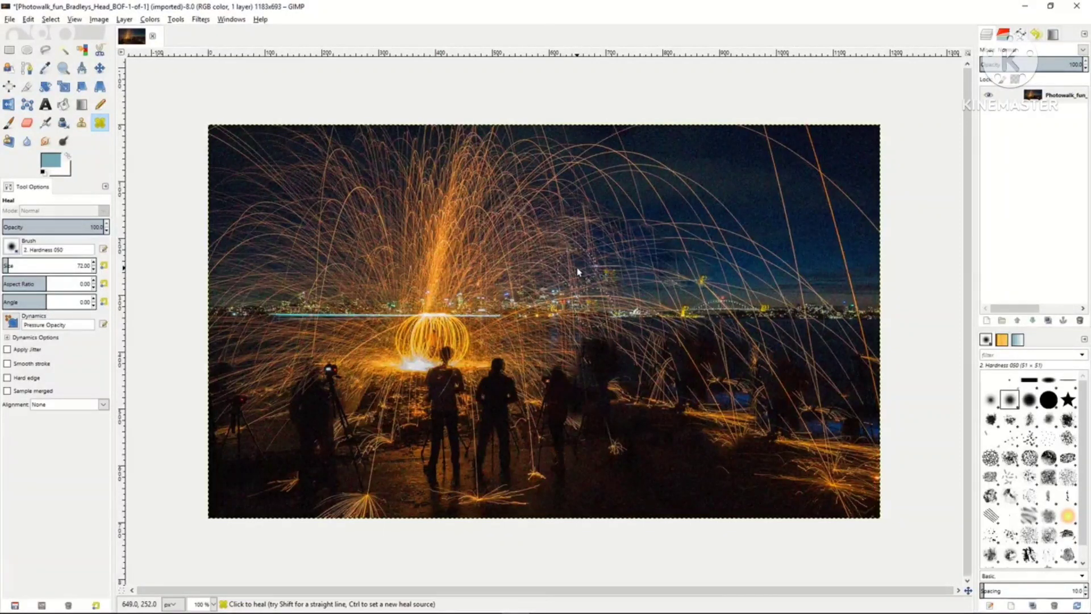
# Step: Modify the Perspective Clone plane by moving its upper-left corner inward over the sparks
pyautogui.click(9, 142)
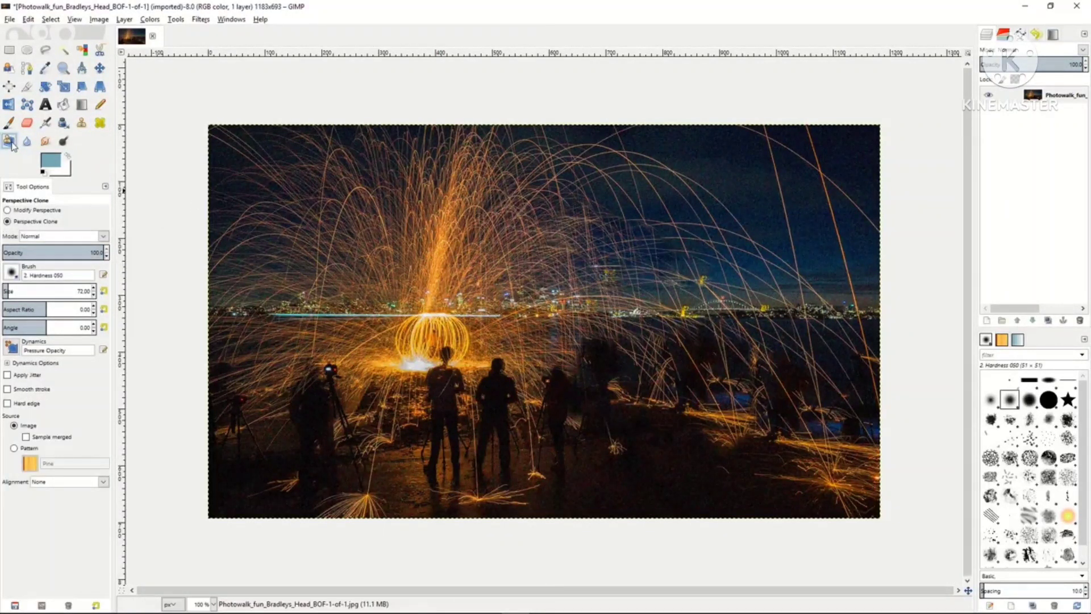
pyautogui.click(7, 210)
pyautogui.moveTo(371, 240); pyautogui.dragTo(455, 304)
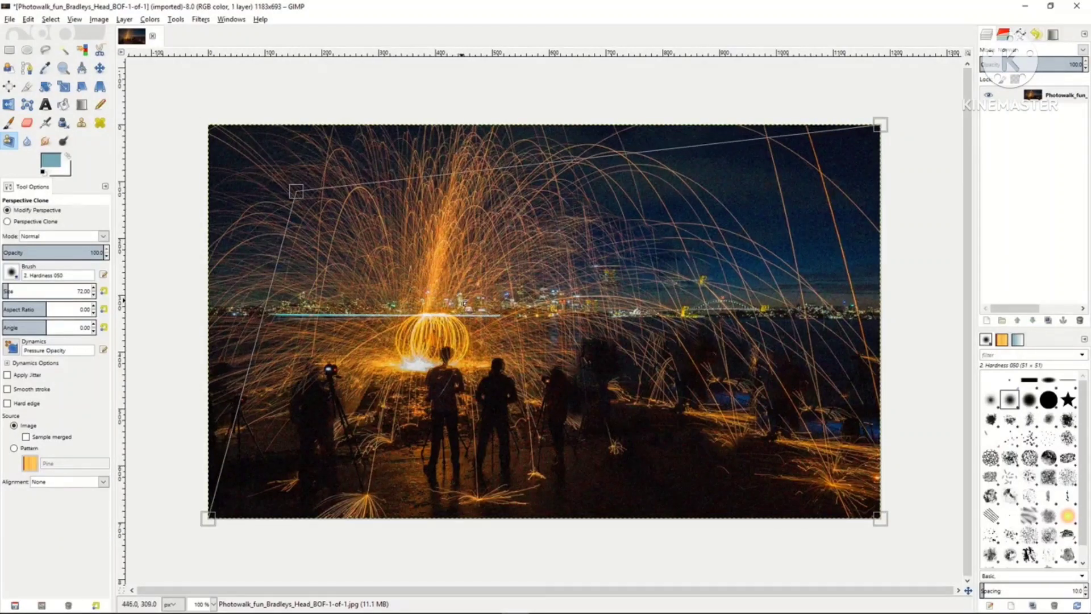
# Step: Perspective-clone over the photo's lower-right ground and water, using the upper-left sparks near the moved perspective corner as the source
pyautogui.click(21, 225)
pyautogui.click(8, 222)
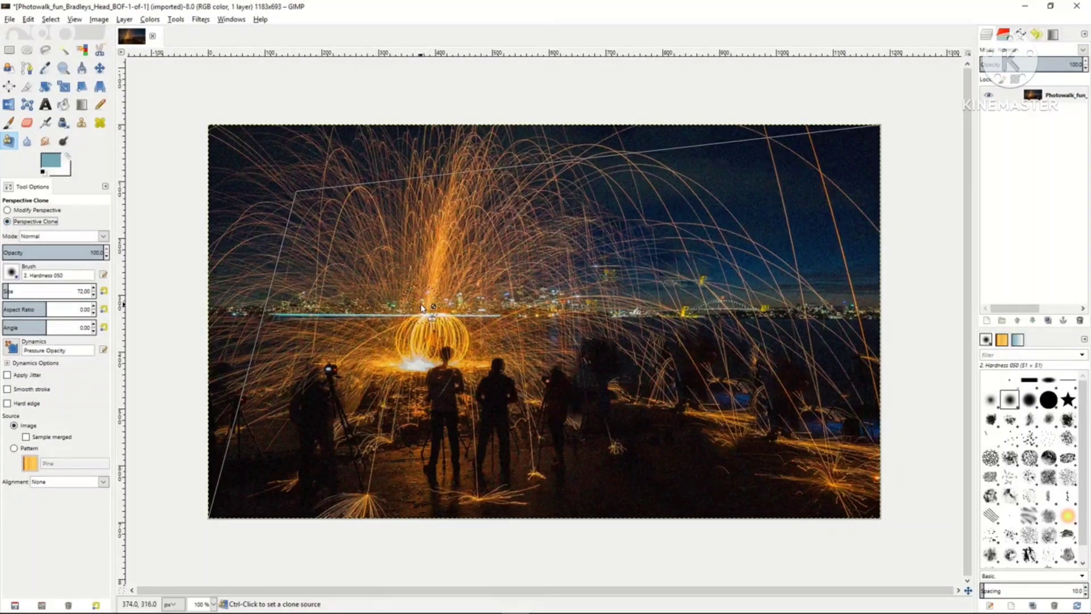
pyautogui.keyDown('ctrl'); pyautogui.click(302, 200); pyautogui.keyUp('ctrl')
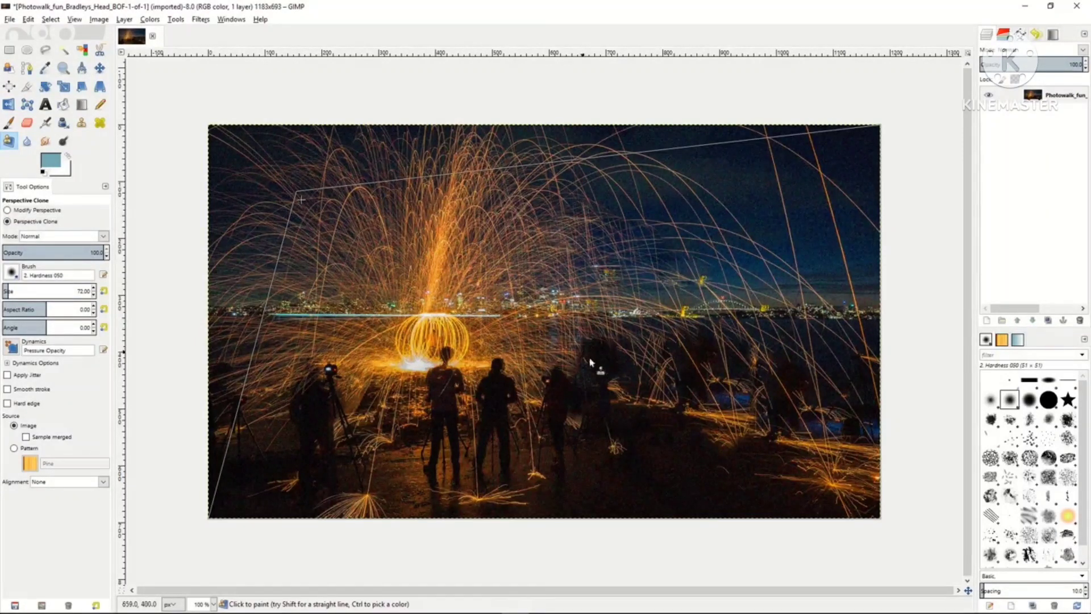
pyautogui.moveTo(753, 419)
pyautogui.mouseDown()
pyautogui.moveTo(824, 423)
pyautogui.moveTo(773, 443)
pyautogui.moveTo(795, 394)
pyautogui.moveTo(768, 438)
pyautogui.moveTo(751, 392)
pyautogui.moveTo(759, 448)
pyautogui.moveTo(782, 361)
pyautogui.moveTo(755, 412)
pyautogui.moveTo(733, 371)
pyautogui.moveTo(726, 420)
pyautogui.moveTo(749, 467)
pyautogui.moveTo(716, 358)
pyautogui.moveTo(733, 482)
pyautogui.moveTo(711, 377)
pyautogui.moveTo(738, 420)
pyautogui.moveTo(726, 463)
pyautogui.moveTo(697, 375)
pyautogui.moveTo(738, 469)
pyautogui.moveTo(785, 471)
pyautogui.moveTo(782, 394)
pyautogui.moveTo(842, 507)
pyautogui.moveTo(846, 385)
pyautogui.moveTo(860, 516)
pyautogui.moveTo(870, 393)
pyautogui.moveTo(855, 510)
pyautogui.moveTo(854, 377)
pyautogui.moveTo(814, 448)
pyautogui.moveTo(823, 357)
pyautogui.moveTo(814, 494)
pyautogui.moveTo(815, 473)
pyautogui.moveTo(743, 502)
pyautogui.moveTo(847, 509)
pyautogui.moveTo(750, 509)
pyautogui.moveTo(839, 512)
pyautogui.moveTo(715, 425)
pyautogui.moveTo(759, 521)
pyautogui.moveTo(686, 407)
pyautogui.moveTo(742, 504)
pyautogui.moveTo(691, 424)
pyautogui.moveTo(775, 397)
pyautogui.moveTo(783, 362)
pyautogui.moveTo(695, 372)
pyautogui.moveTo(845, 362)
pyautogui.moveTo(683, 354)
pyautogui.moveTo(884, 370)
pyautogui.moveTo(699, 350)
pyautogui.mouseUp()
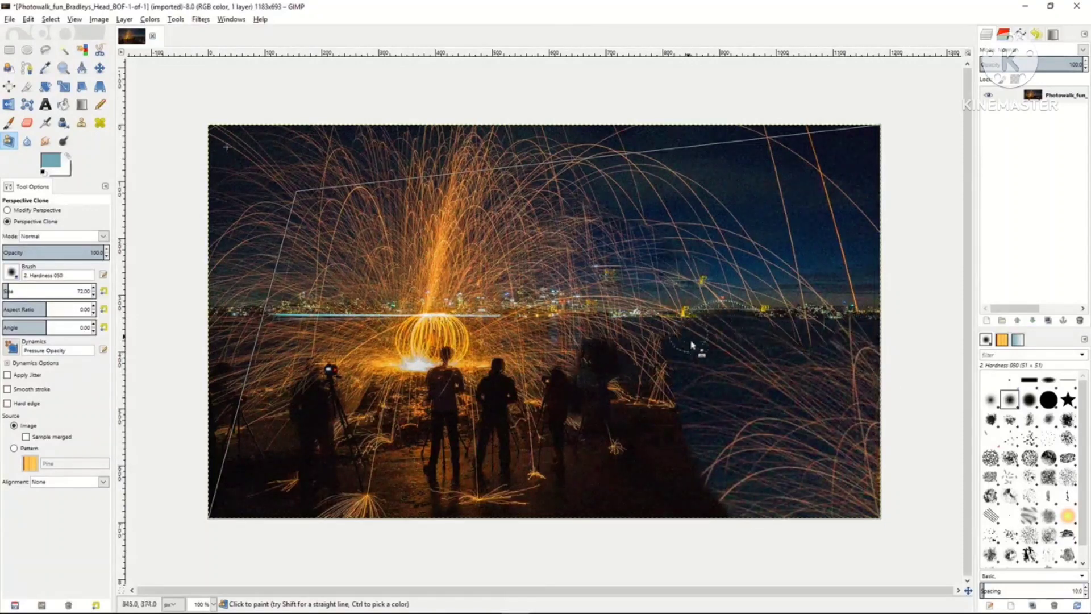
# Step: Blur the central column of sparks with the Blur/Sharpen tool, and set the rate to 78.8 with the Sharpen convolve type
pyautogui.click(26, 140)
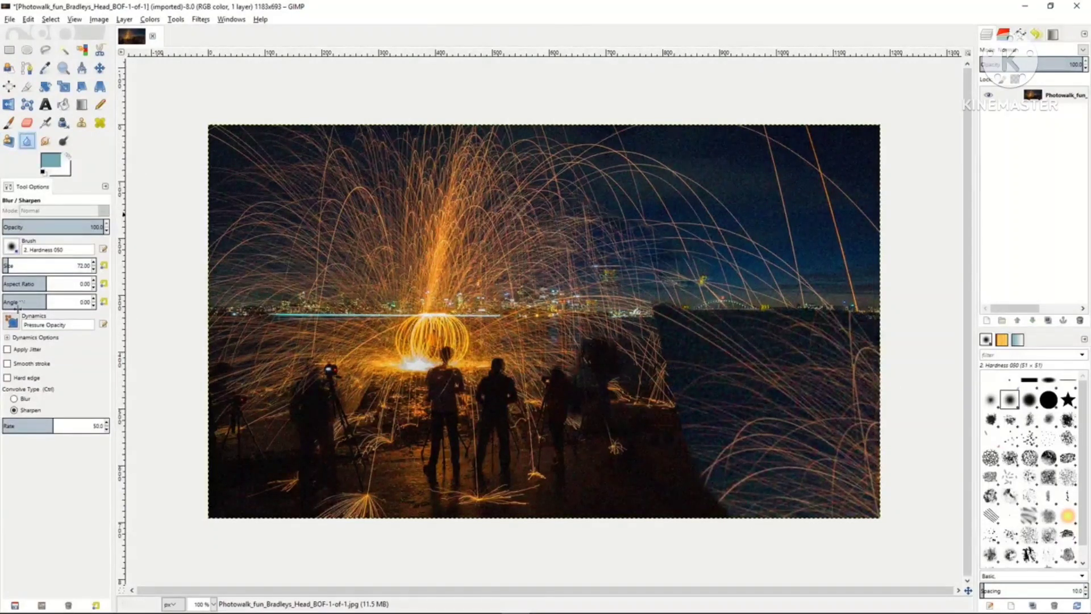
pyautogui.click(17, 399)
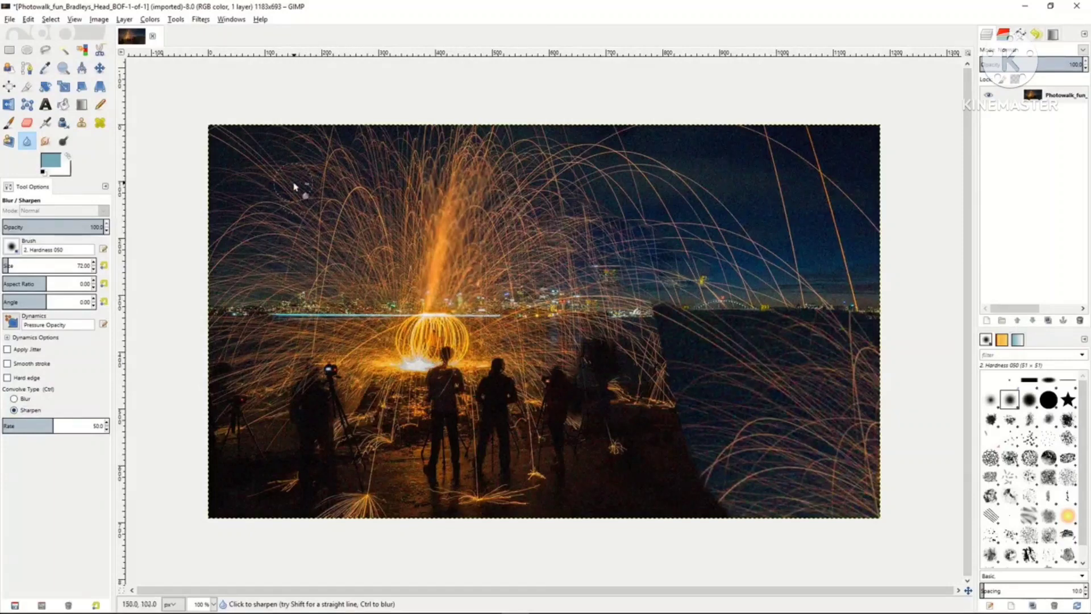
pyautogui.moveTo(55, 423); pyautogui.dragTo(82, 424)
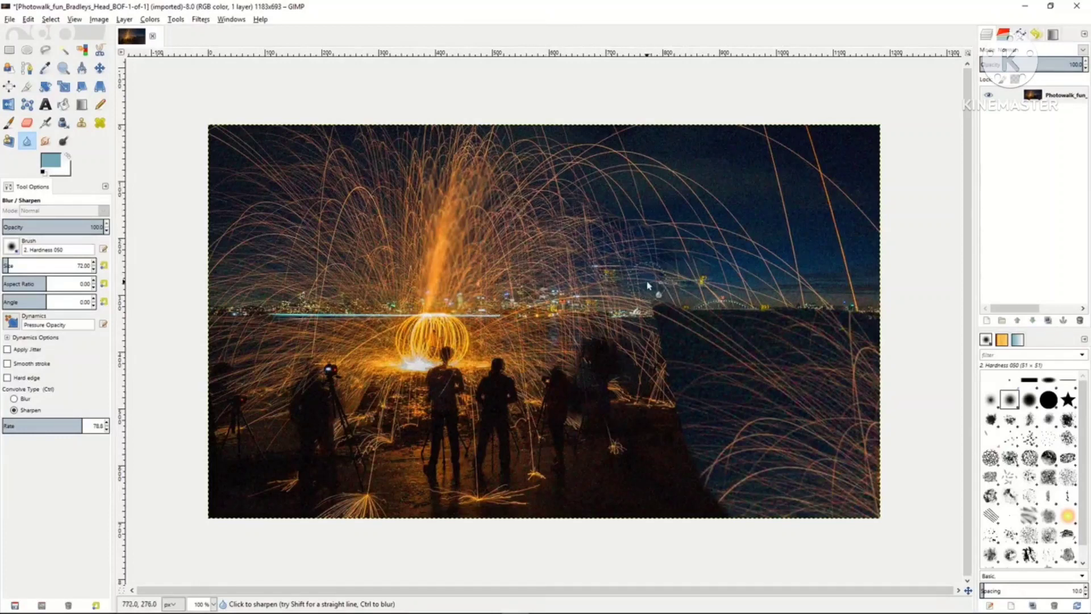
# Step: Smudge the sparks in the night sky between the central spark column and the long arcs over the water
pyautogui.click(45, 142)
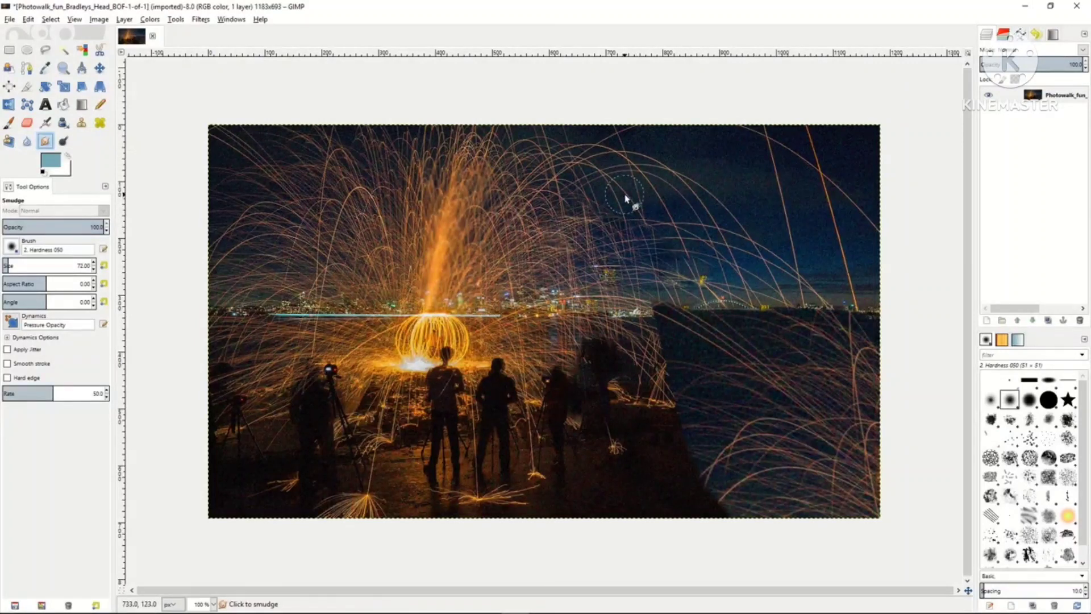
pyautogui.moveTo(625, 195)
pyautogui.mouseDown()
pyautogui.moveTo(648, 221)
pyautogui.moveTo(623, 186)
pyautogui.moveTo(606, 213)
pyautogui.moveTo(638, 193)
pyautogui.moveTo(591, 175)
pyautogui.moveTo(586, 203)
pyautogui.moveTo(558, 183)
pyautogui.moveTo(542, 204)
pyautogui.moveTo(561, 199)
pyautogui.moveTo(538, 202)
pyautogui.moveTo(572, 208)
pyautogui.moveTo(561, 216)
pyautogui.moveTo(602, 247)
pyautogui.moveTo(606, 234)
pyautogui.moveTo(639, 255)
pyautogui.moveTo(587, 223)
pyautogui.moveTo(642, 253)
pyautogui.moveTo(585, 260)
pyautogui.moveTo(537, 235)
pyautogui.moveTo(550, 249)
pyautogui.moveTo(561, 242)
pyautogui.moveTo(615, 290)
pyautogui.mouseUp()
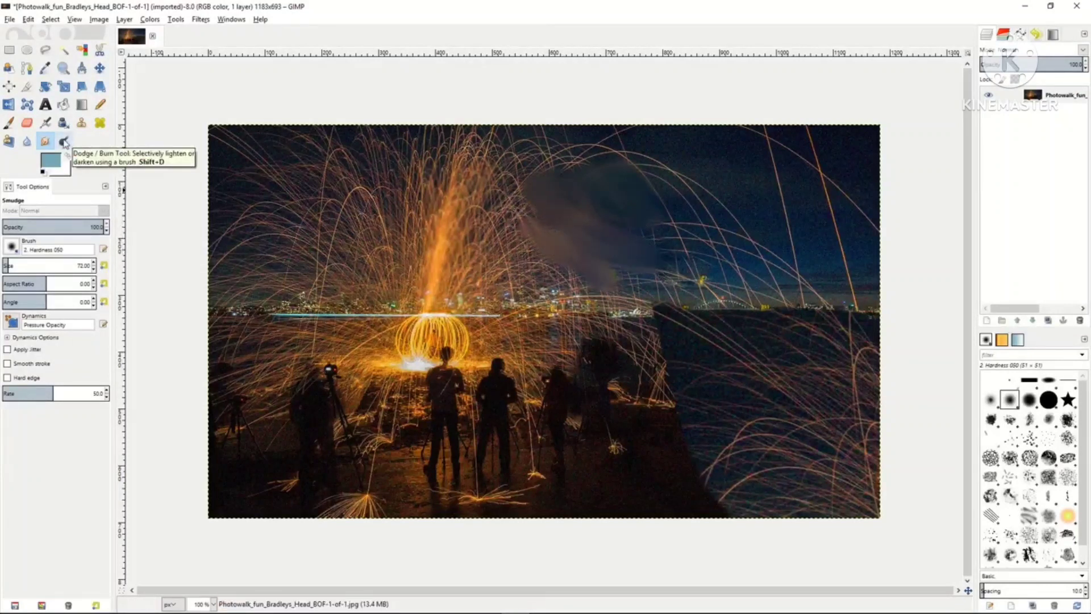
# Step: Dodge the sparks around the glowing sphere and nearby skyline, and burn the sparks just left of the central column
pyautogui.click(63, 141)
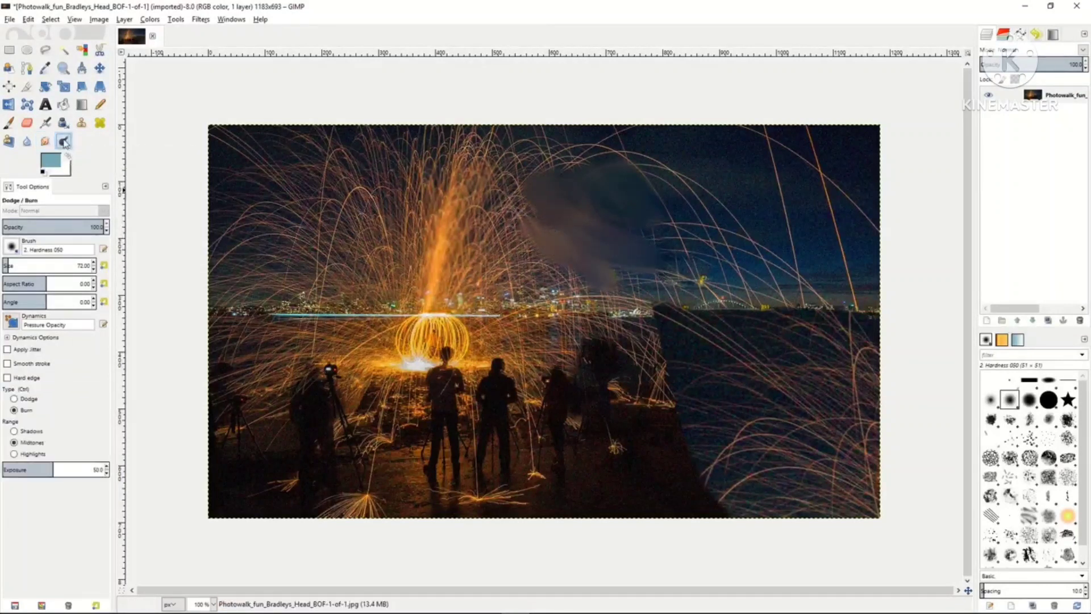
pyautogui.click(15, 399)
pyautogui.moveTo(402, 321)
pyautogui.mouseDown()
pyautogui.moveTo(454, 341)
pyautogui.moveTo(367, 347)
pyautogui.moveTo(431, 351)
pyautogui.mouseUp()
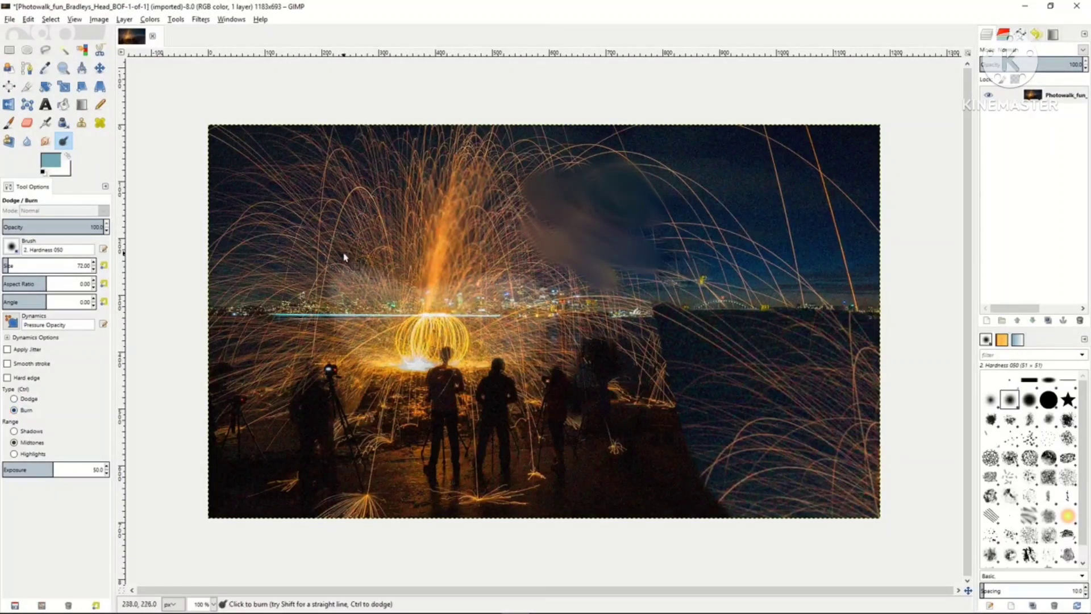
pyautogui.moveTo(390, 289)
pyautogui.mouseDown()
pyautogui.moveTo(491, 291)
pyautogui.moveTo(415, 253)
pyautogui.moveTo(500, 259)
pyautogui.moveTo(402, 221)
pyautogui.moveTo(377, 246)
pyautogui.mouseUp()
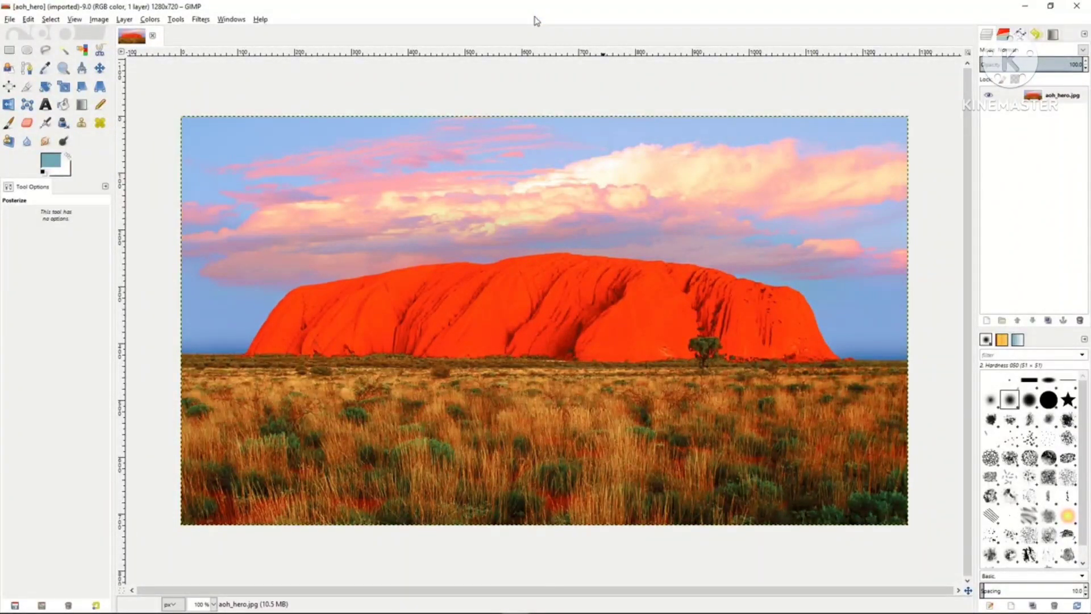
# Step: Try a midtones Color Balance on the aoh_hero photo with red 30, green 27 and blue -32
pyautogui.click(150, 19)
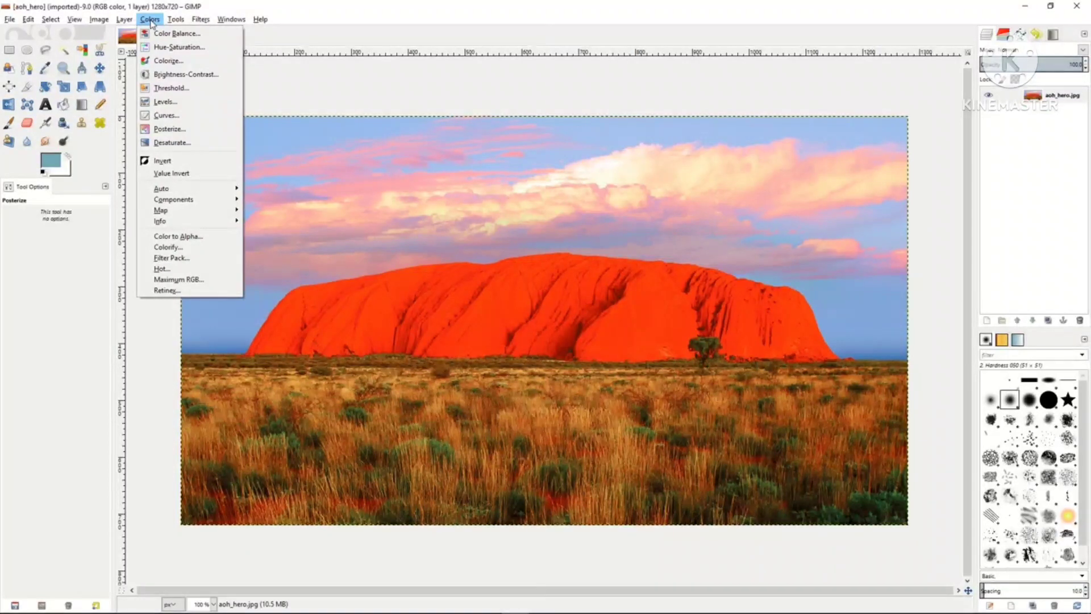
pyautogui.click(171, 33)
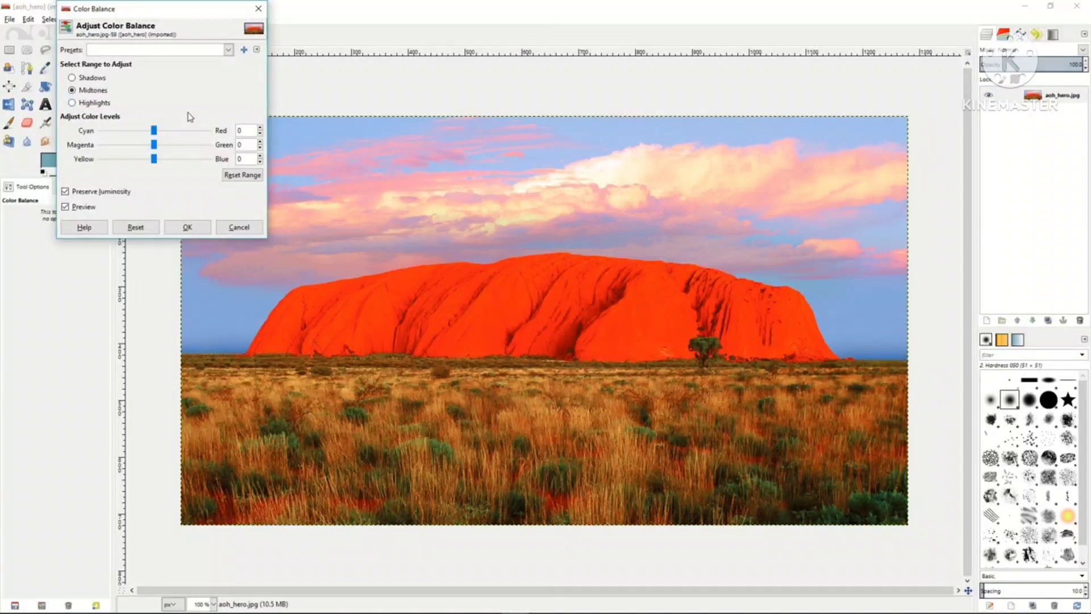
pyautogui.moveTo(153, 132); pyautogui.dragTo(137, 161)
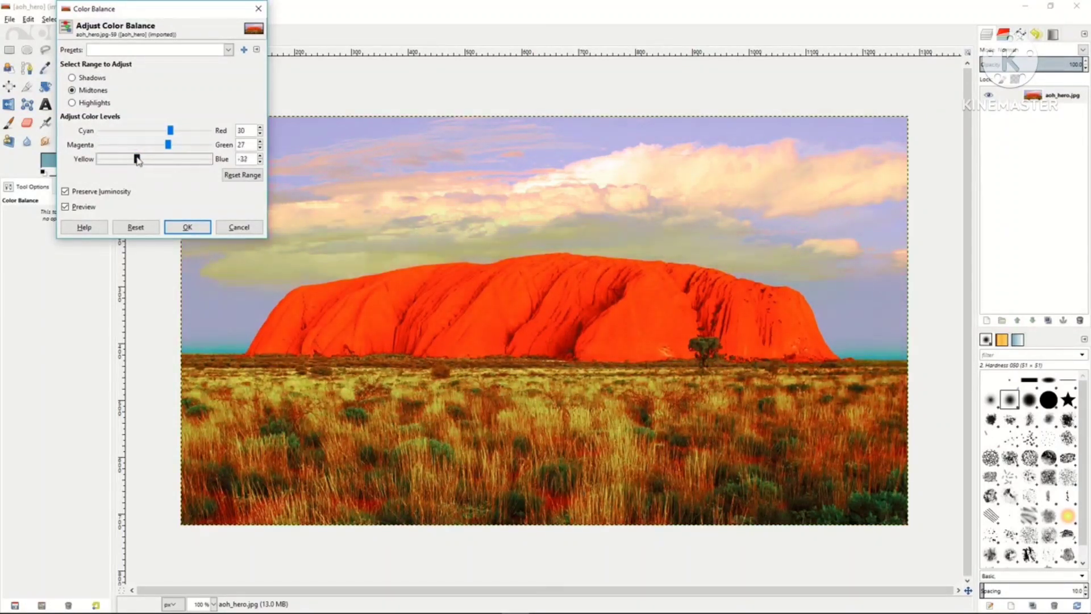
pyautogui.click(187, 227)
pyautogui.click(238, 228)
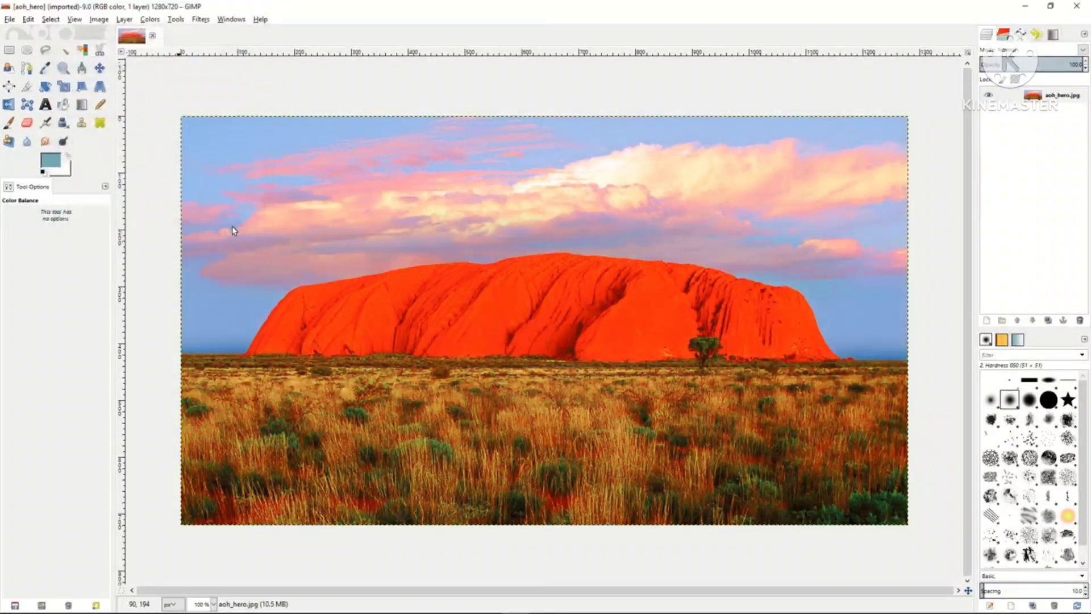
# Step: Try a Hue-Saturation adjustment on all colours with hue 78, lightness -55 and saturation -57
pyautogui.click(150, 18)
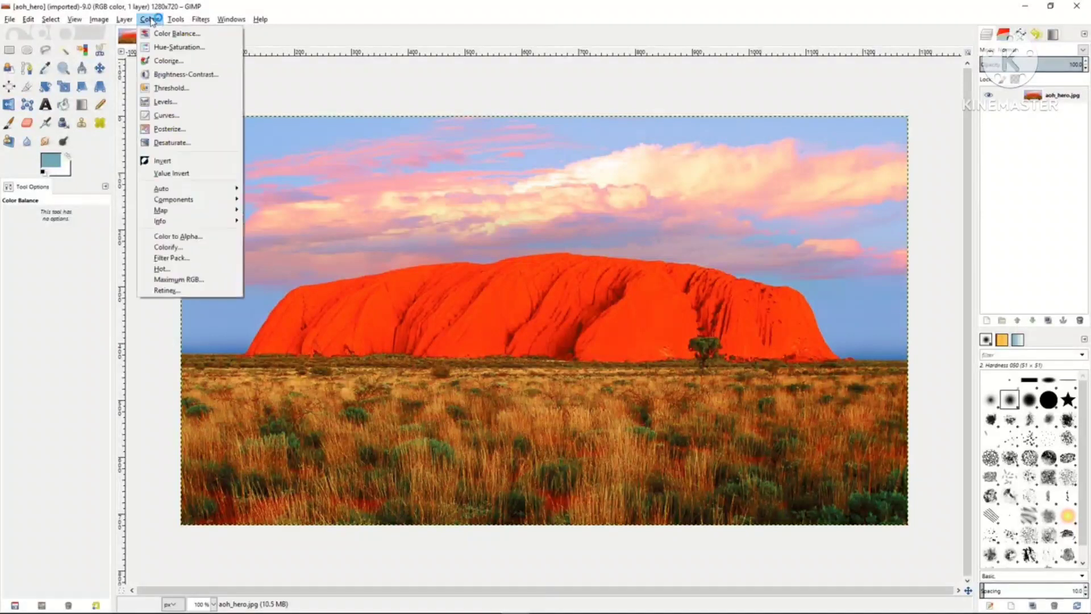
pyautogui.click(157, 50)
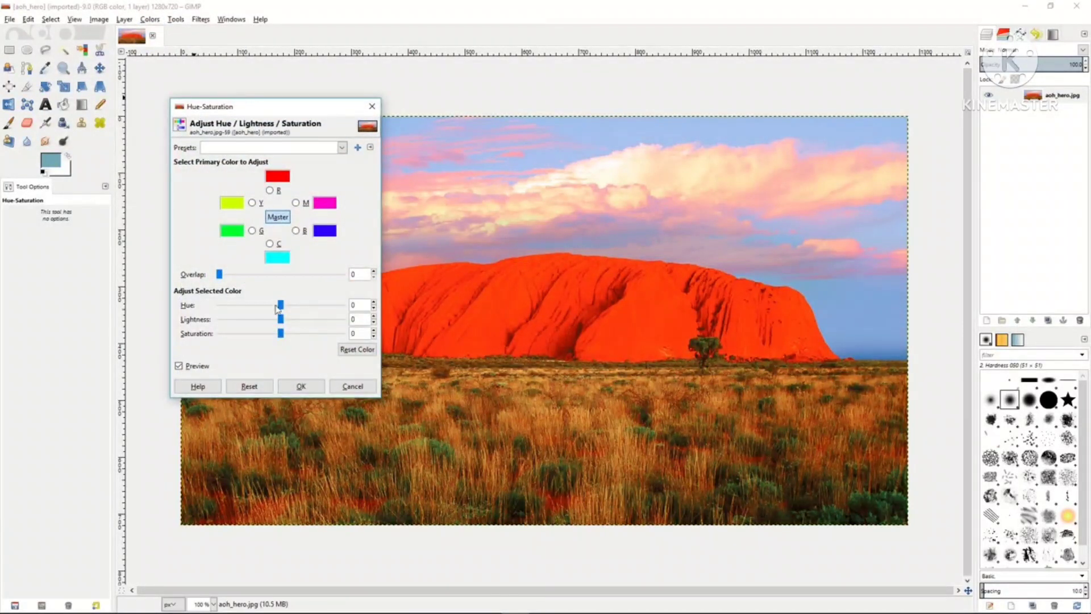
pyautogui.moveTo(282, 308); pyautogui.dragTo(309, 307)
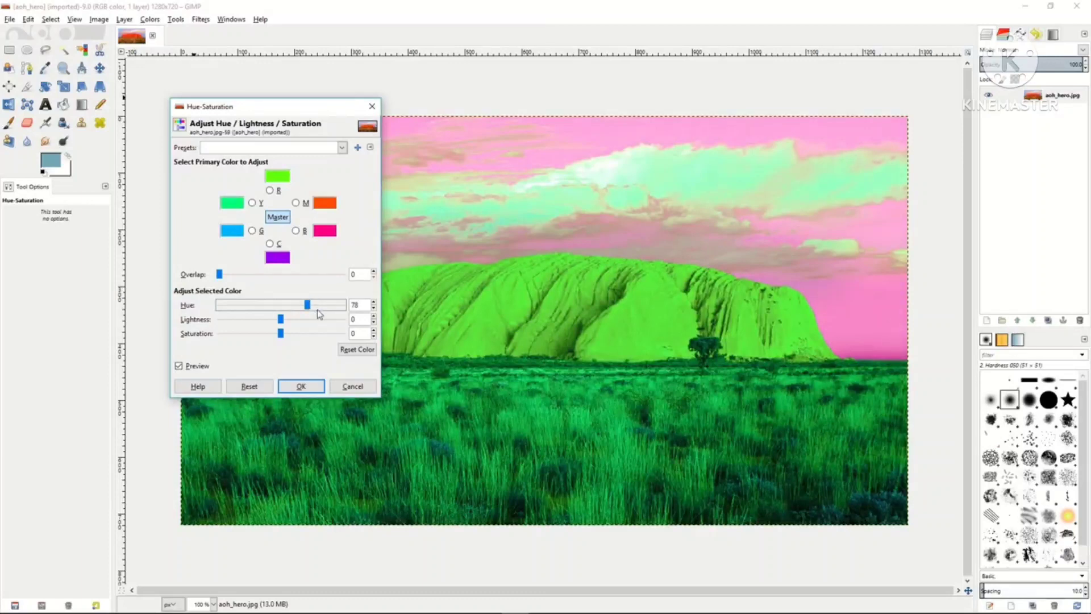
pyautogui.moveTo(280, 320); pyautogui.dragTo(248, 337)
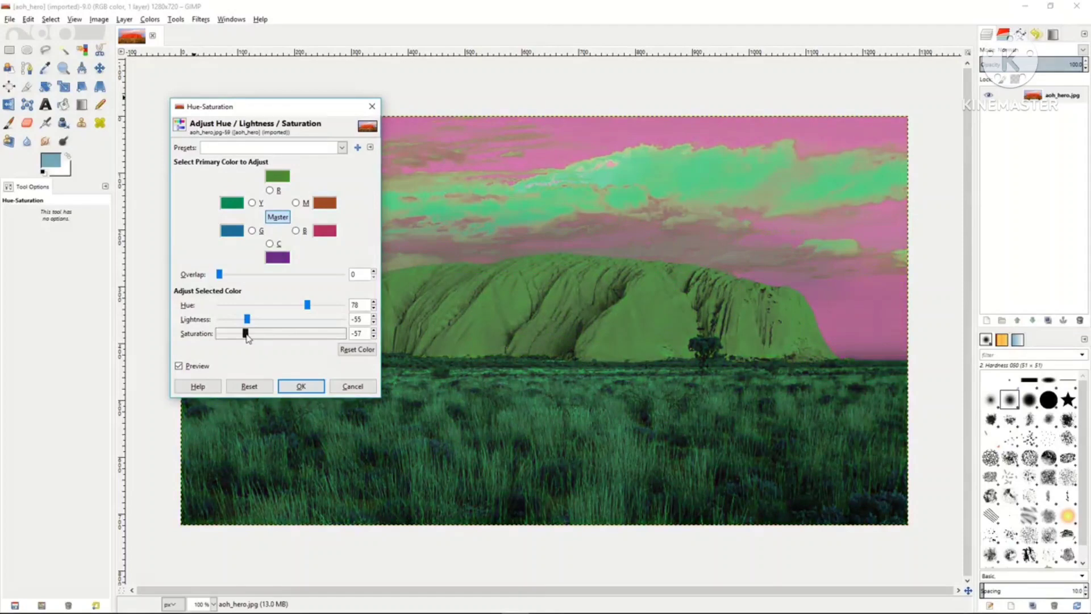
pyautogui.click(352, 387)
# Step: Try to colorize the photo with hue 84, saturation 82 and lightness -52
pyautogui.click(150, 19)
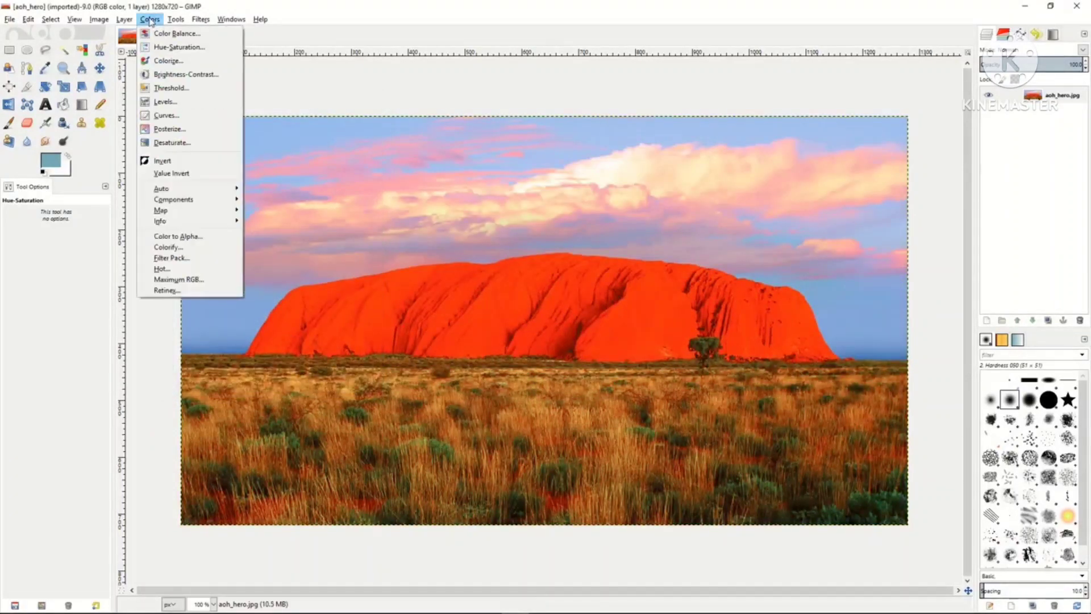
pyautogui.click(165, 60)
pyautogui.click(188, 79)
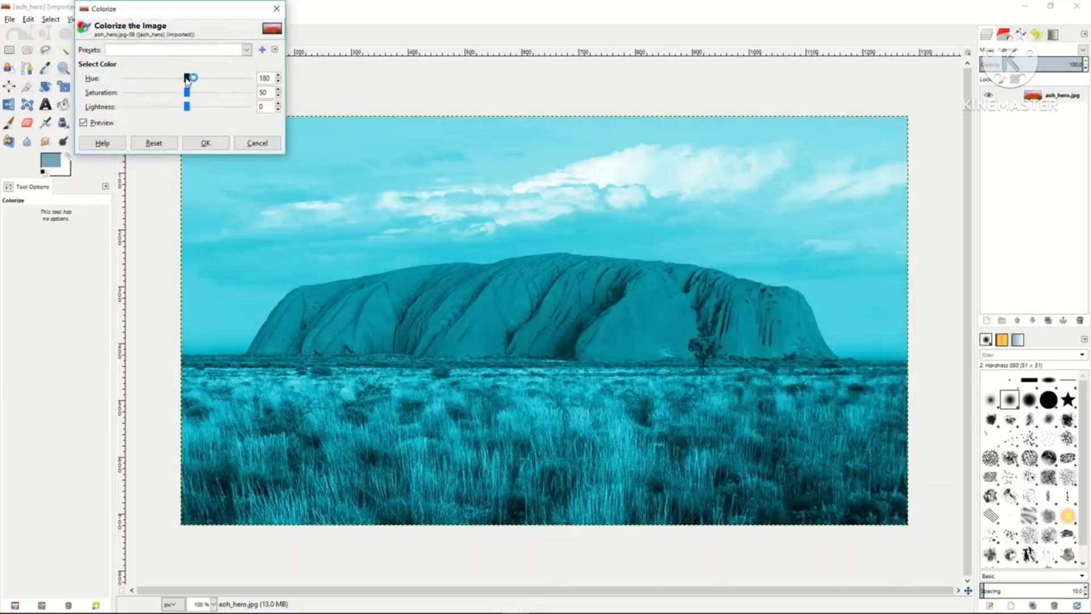
pyautogui.moveTo(187, 80); pyautogui.dragTo(153, 108)
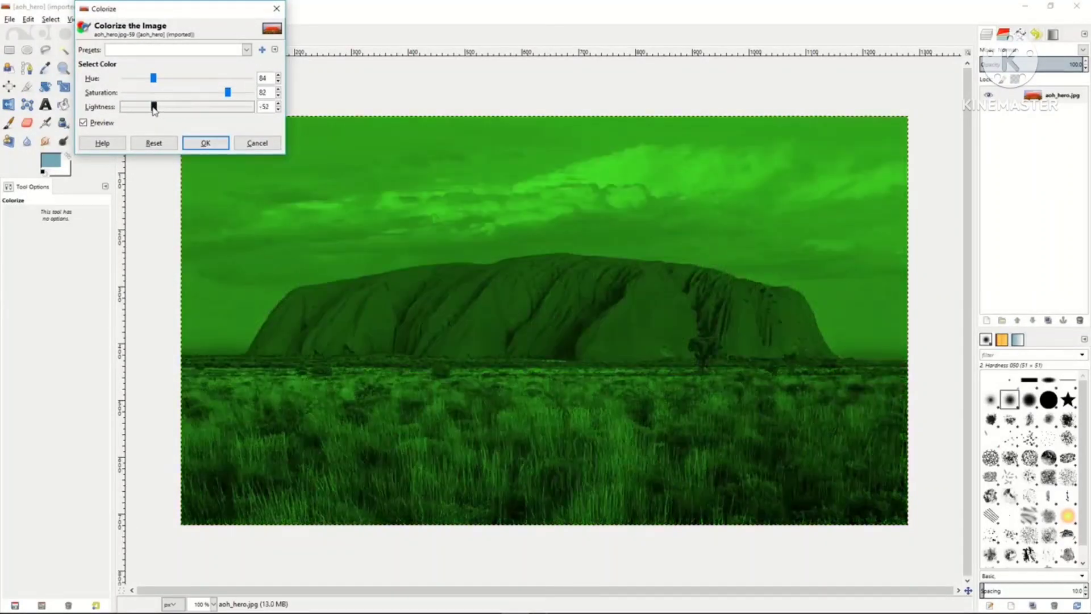
pyautogui.click(253, 145)
# Step: Darken the photo with Brightness-Contrast, setting brightness to -69 and contrast to -25
pyautogui.click(150, 20)
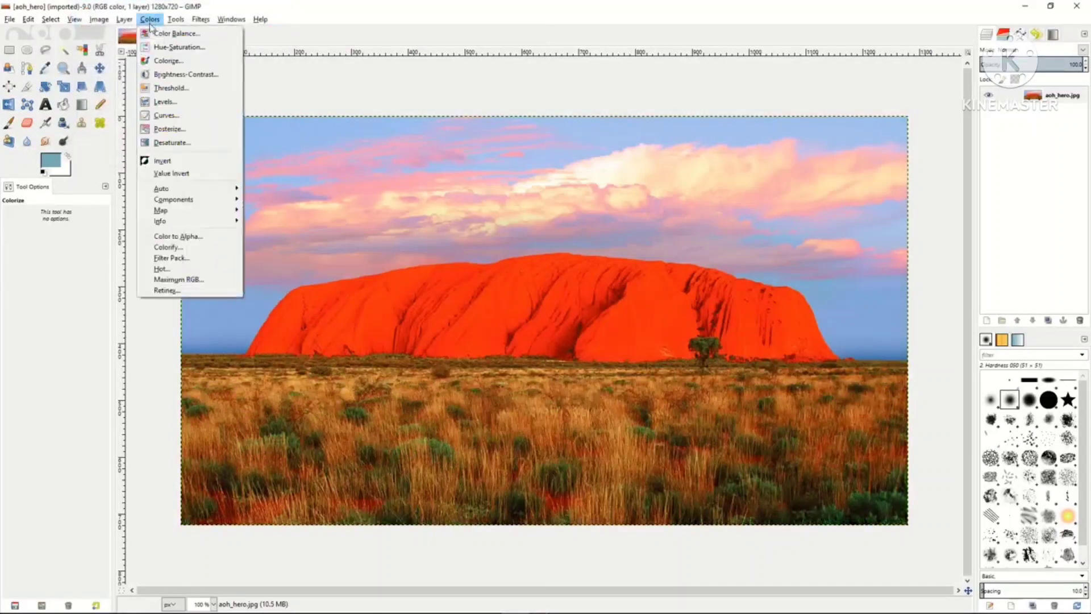
pyautogui.click(161, 74)
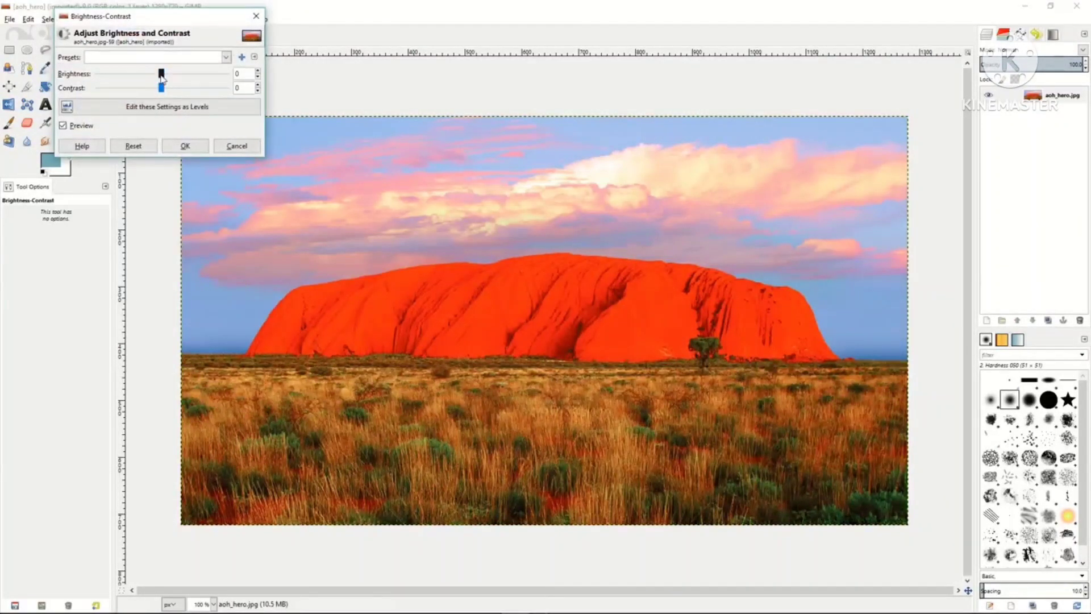
pyautogui.moveTo(162, 77)
pyautogui.mouseDown()
pyautogui.moveTo(126, 80)
pyautogui.moveTo(181, 91)
pyautogui.moveTo(153, 93)
pyautogui.mouseUp()
pyautogui.click(185, 146)
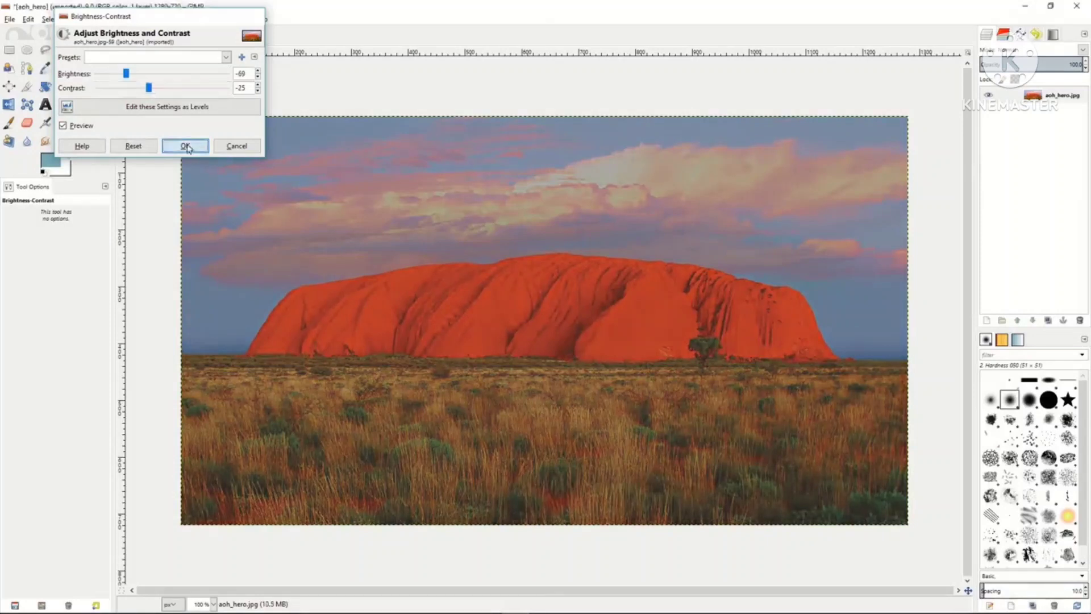
# Step: Try a black-and-white Threshold on the photo with a lower limit of 113 and an upper limit of 255
pyautogui.click(150, 18)
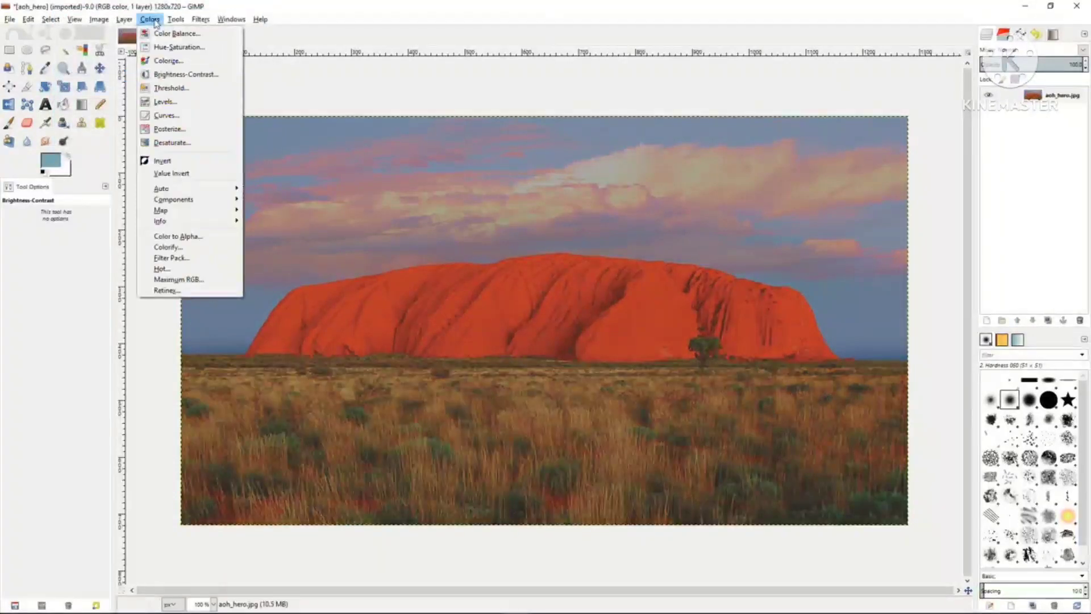
pyautogui.click(165, 91)
pyautogui.moveTo(176, 129)
pyautogui.mouseDown()
pyautogui.moveTo(200, 130)
pyautogui.moveTo(168, 132)
pyautogui.mouseUp()
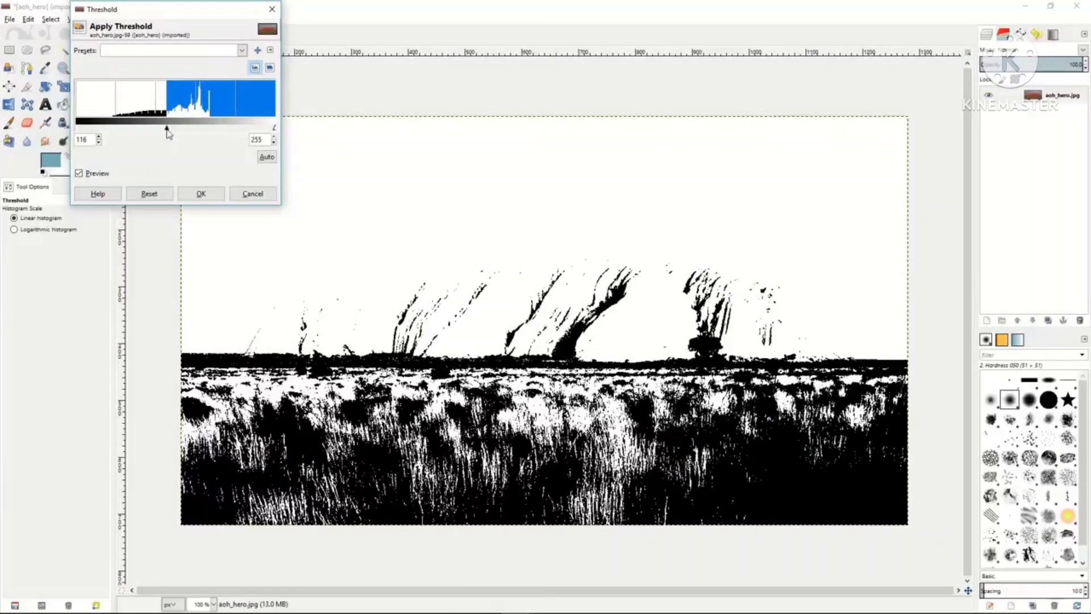
pyautogui.moveTo(169, 132); pyautogui.dragTo(165, 132)
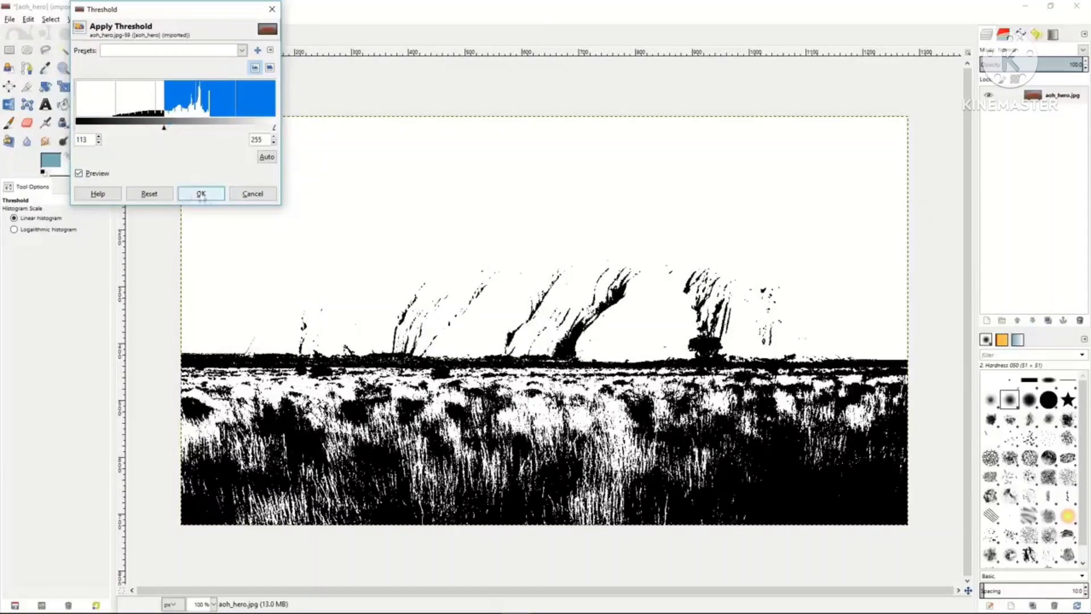
pyautogui.click(253, 194)
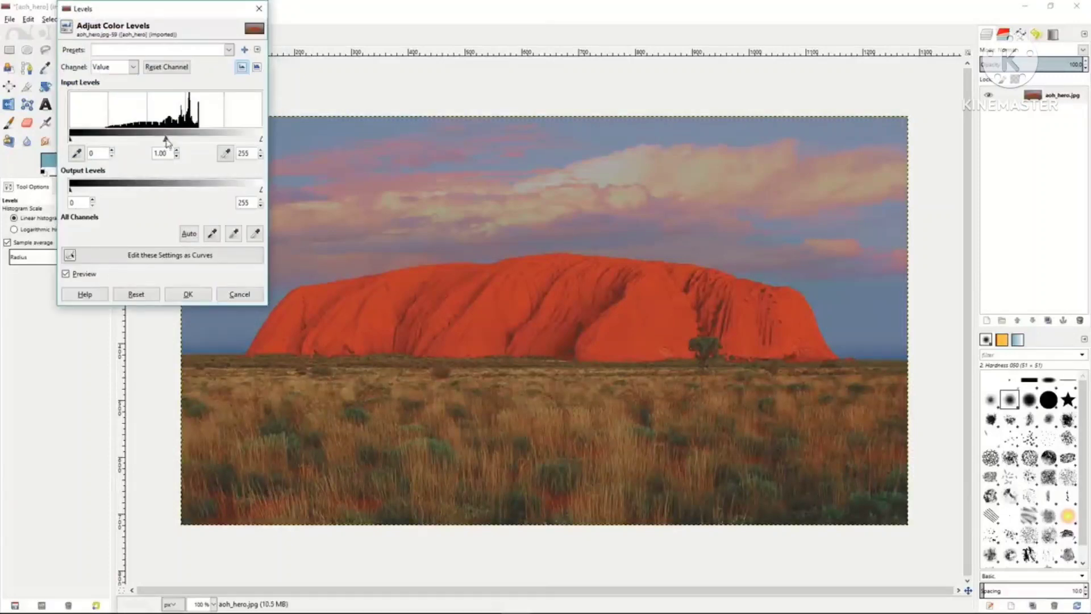
# Step: Try to darken the photo's midtones by adjusting the Value channel's input levels
pyautogui.moveTo(166, 141); pyautogui.dragTo(185, 144)
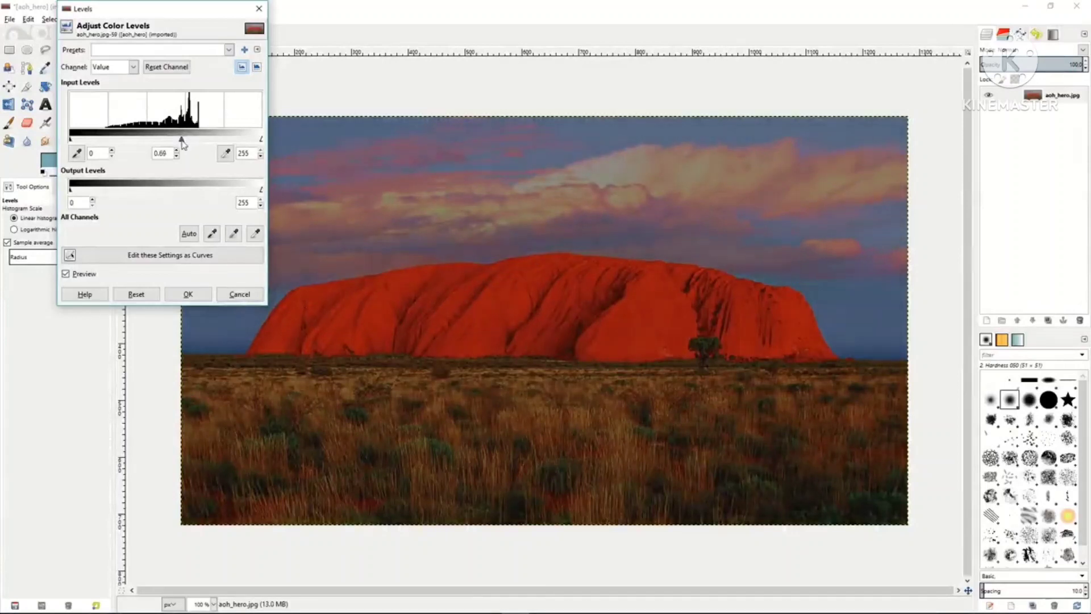
pyautogui.click(239, 294)
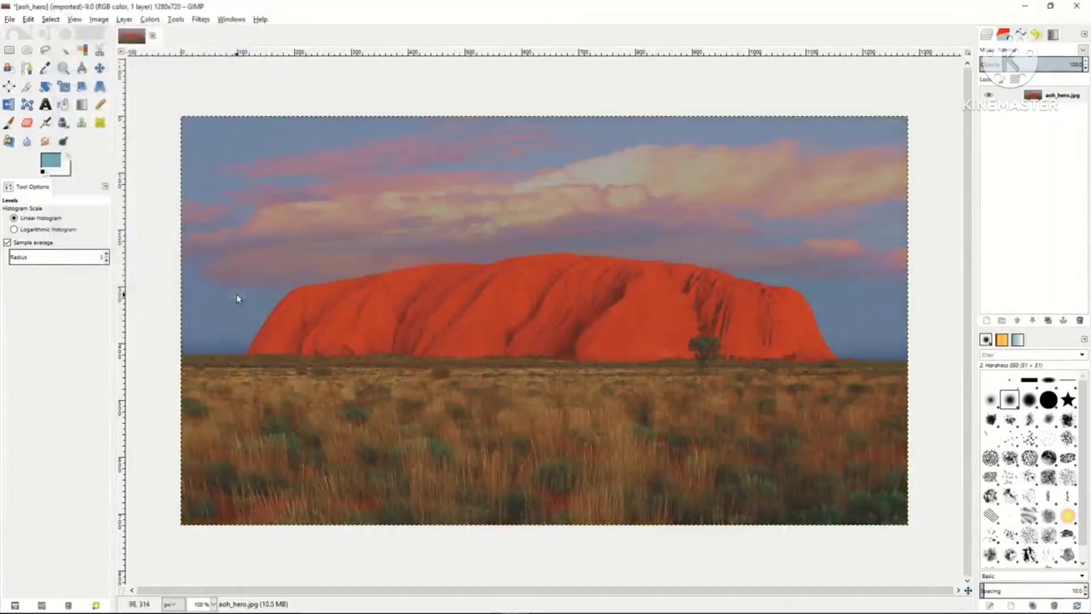
# Step: Try an S-shaped Value curve through about (54, 23) and (199, 217), and switch the curve channel to Red
pyautogui.click(150, 18)
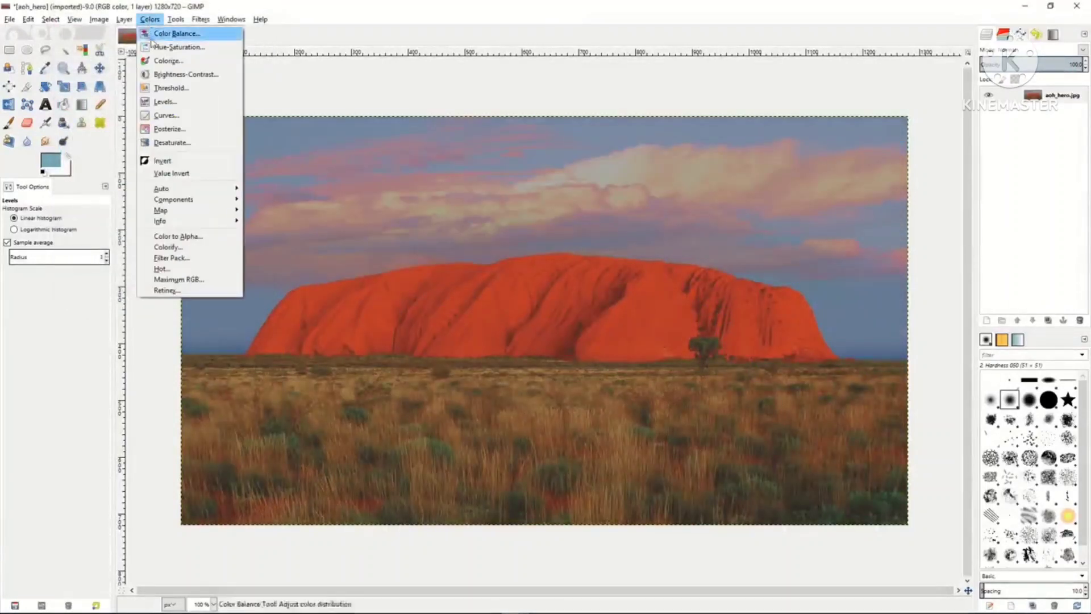
pyautogui.click(163, 118)
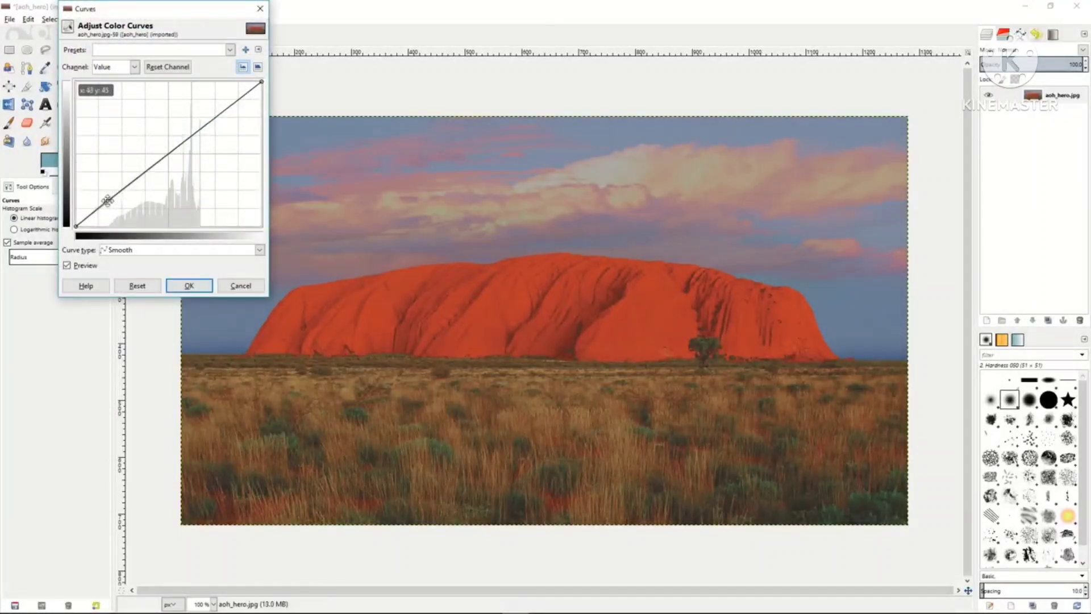
pyautogui.moveTo(108, 200); pyautogui.dragTo(115, 213)
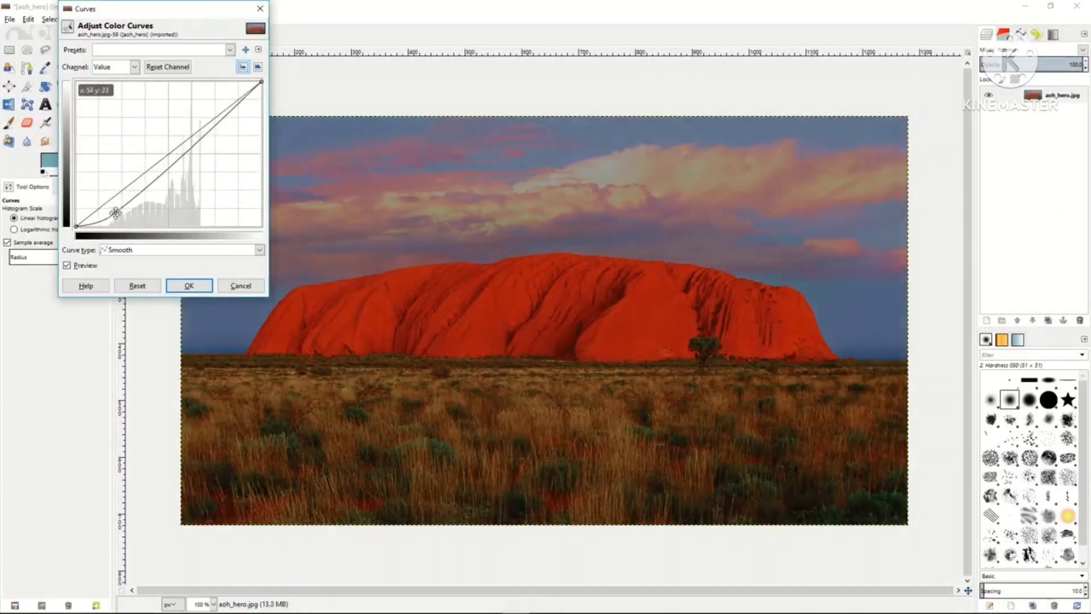
pyautogui.click(229, 115)
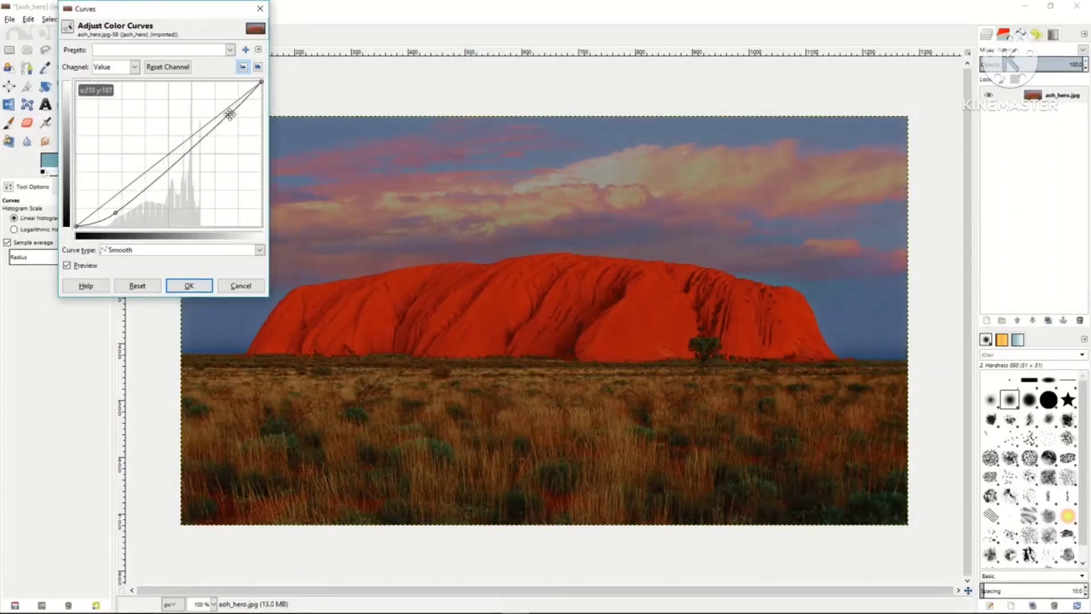
pyautogui.moveTo(229, 114); pyautogui.dragTo(221, 102)
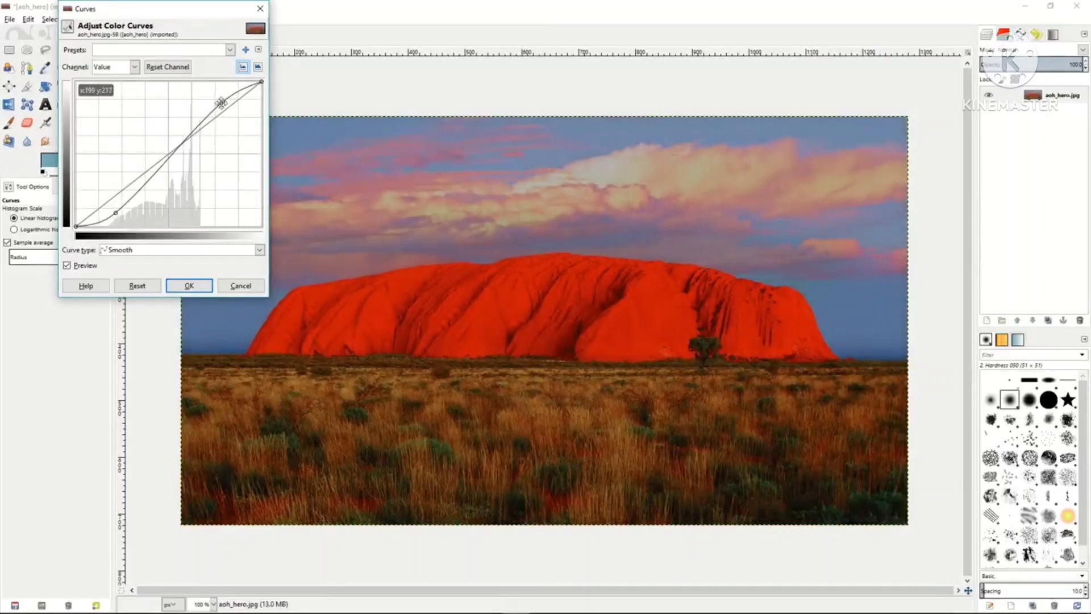
pyautogui.click(135, 68)
pyautogui.click(120, 100)
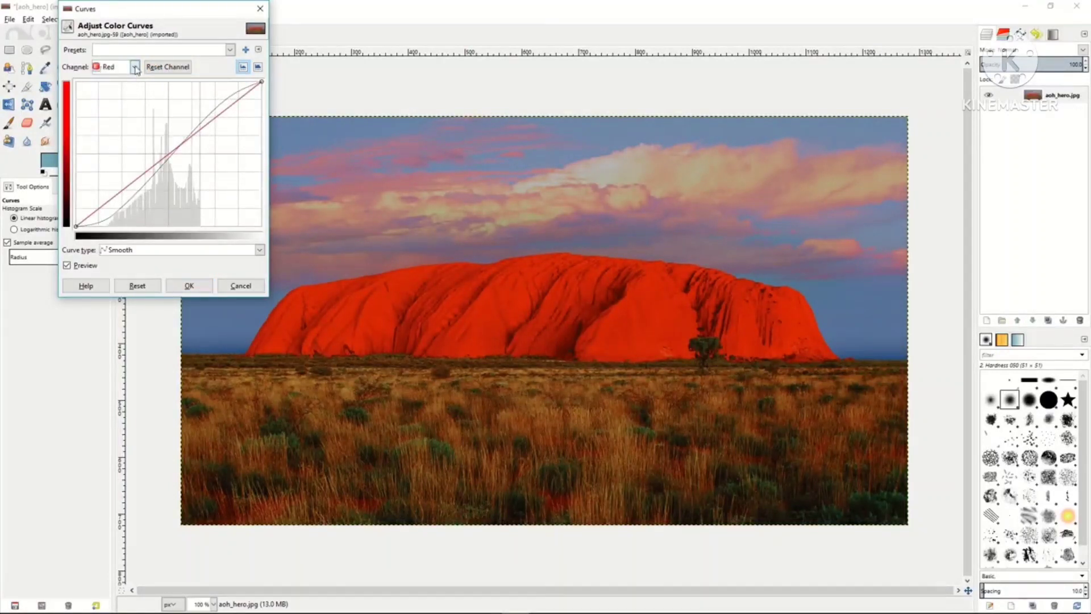
pyautogui.click(241, 285)
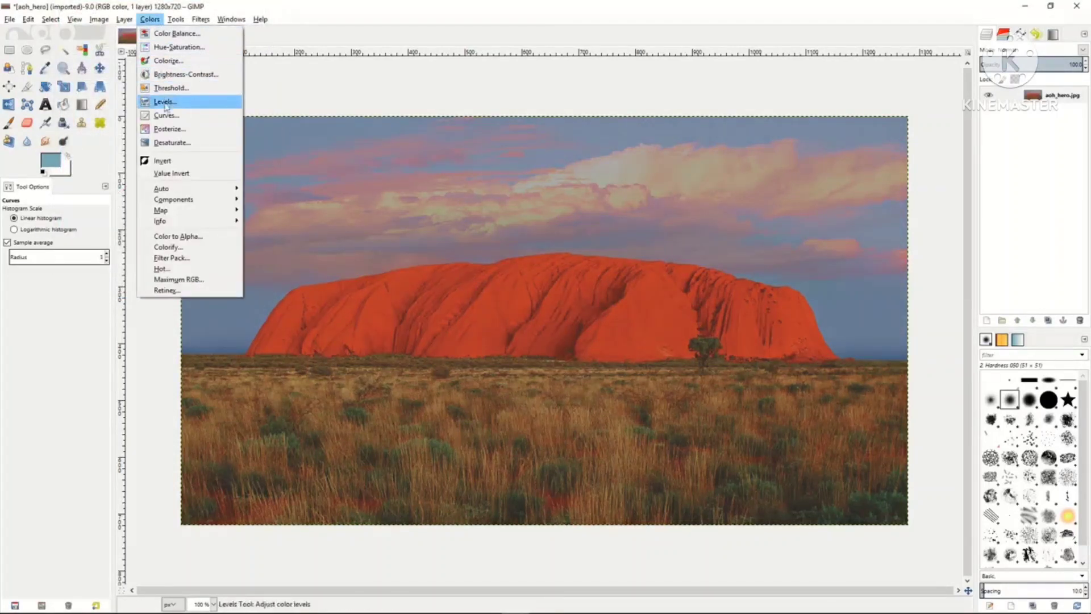
# Step: Try to posterize the photo with 2 levels
pyautogui.click(170, 130)
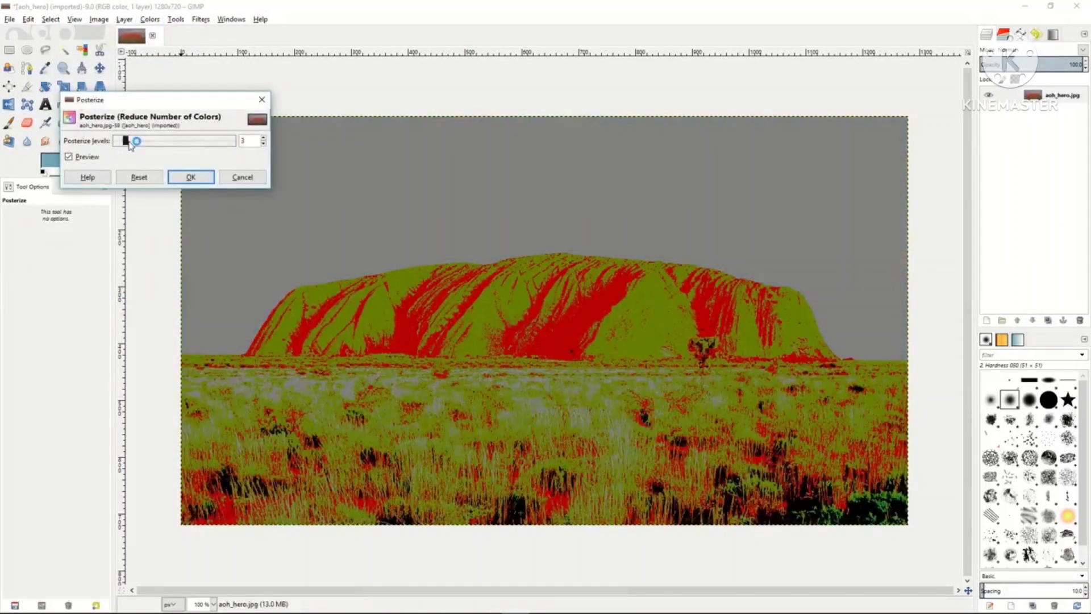
pyautogui.moveTo(127, 144)
pyautogui.mouseDown()
pyautogui.moveTo(209, 150)
pyautogui.moveTo(120, 143)
pyautogui.mouseUp()
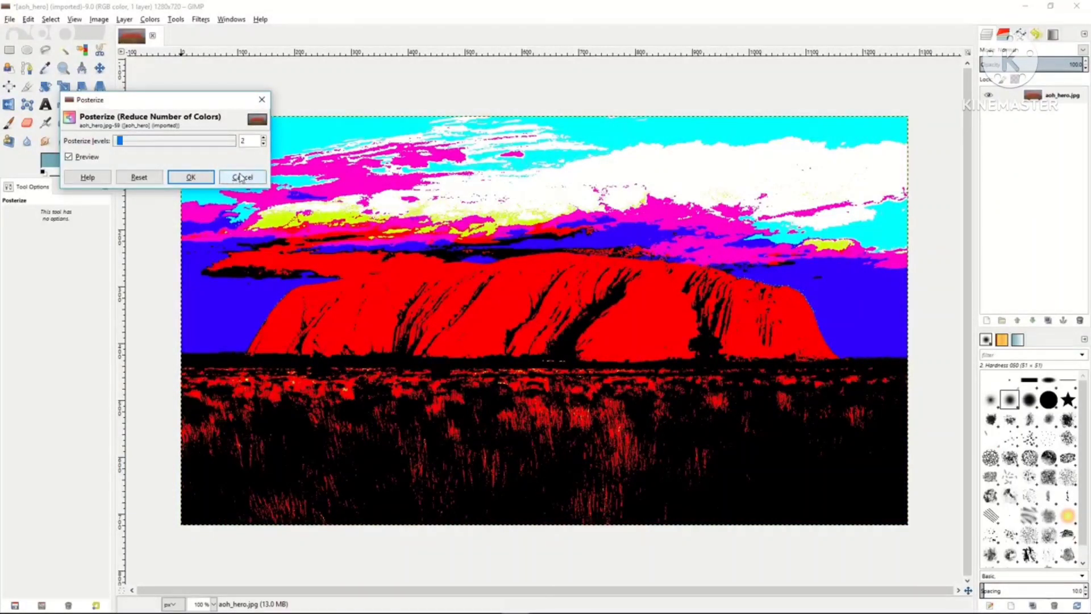
pyautogui.click(242, 177)
# Step: Try to desaturate the photo, comparing the Lightness, Luminosity and Average shades of gray
pyautogui.click(150, 19)
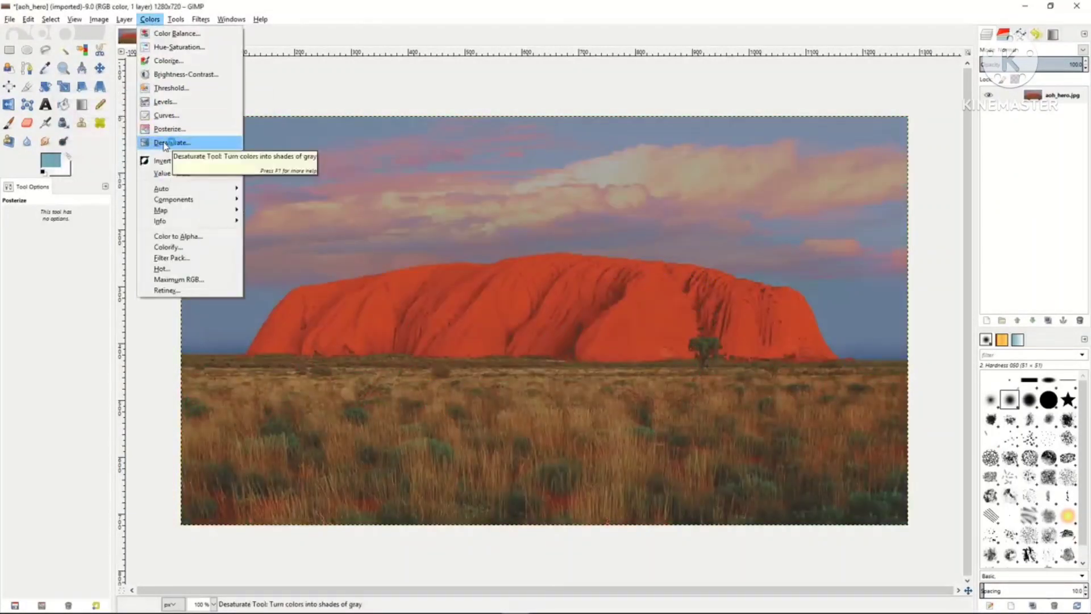
pyautogui.click(170, 141)
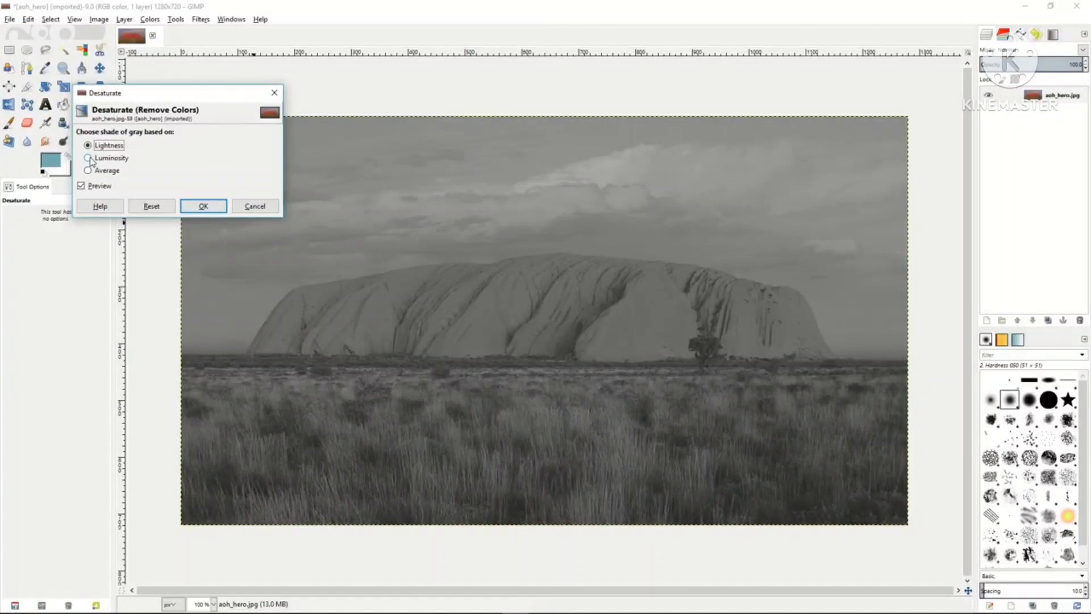
pyautogui.click(91, 159)
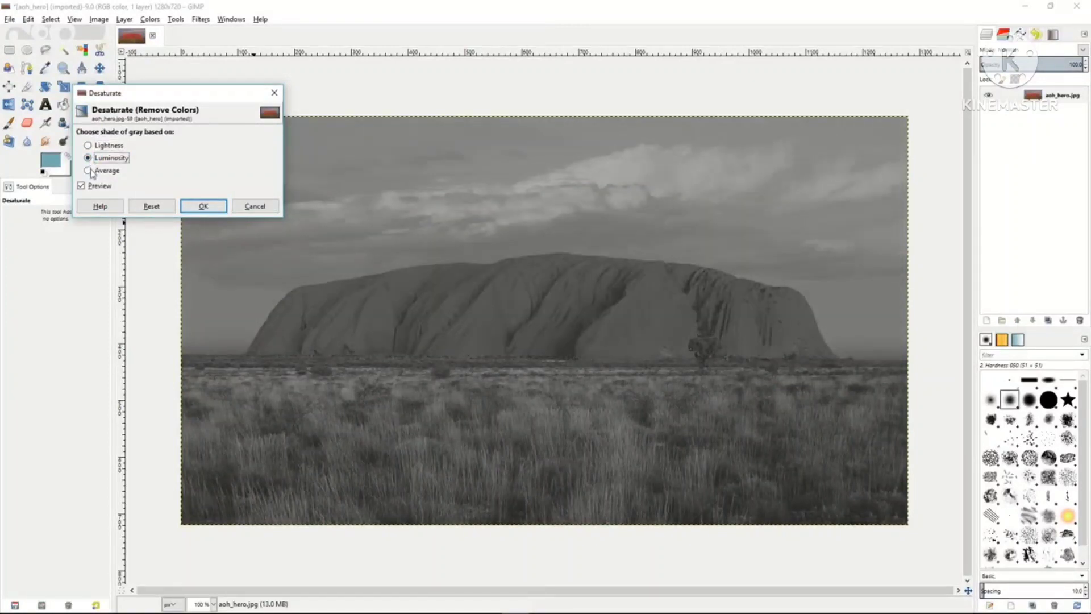
pyautogui.click(89, 171)
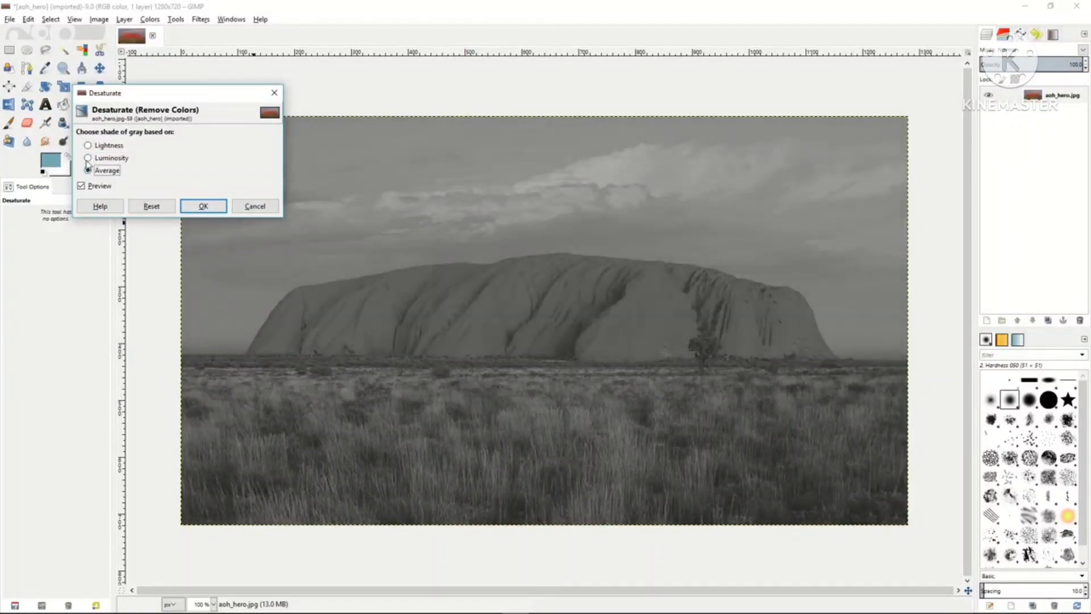
pyautogui.click(90, 159)
pyautogui.click(89, 146)
pyautogui.click(89, 159)
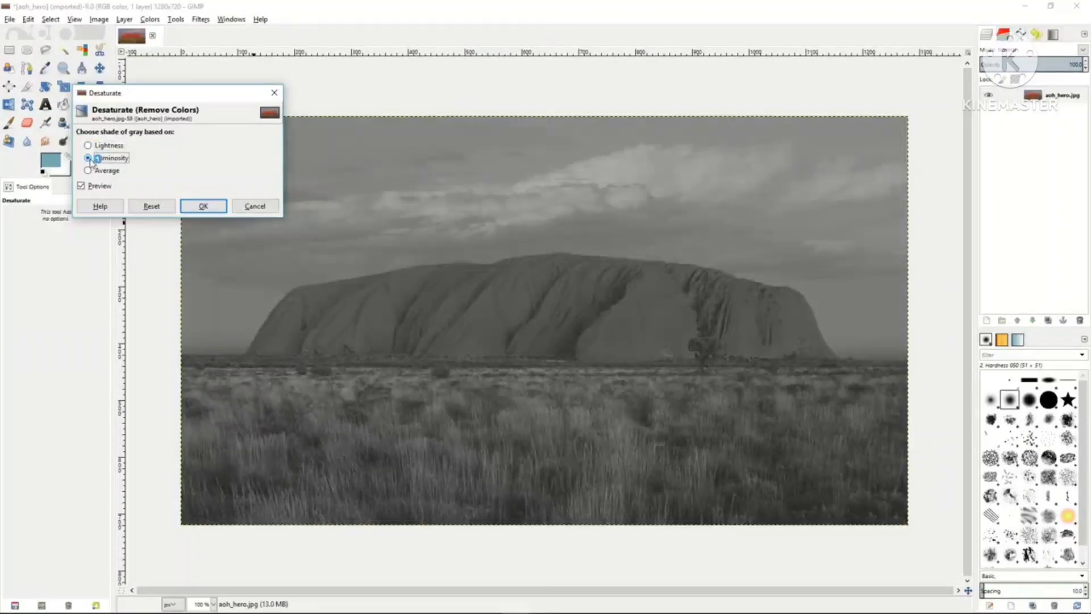
pyautogui.click(253, 207)
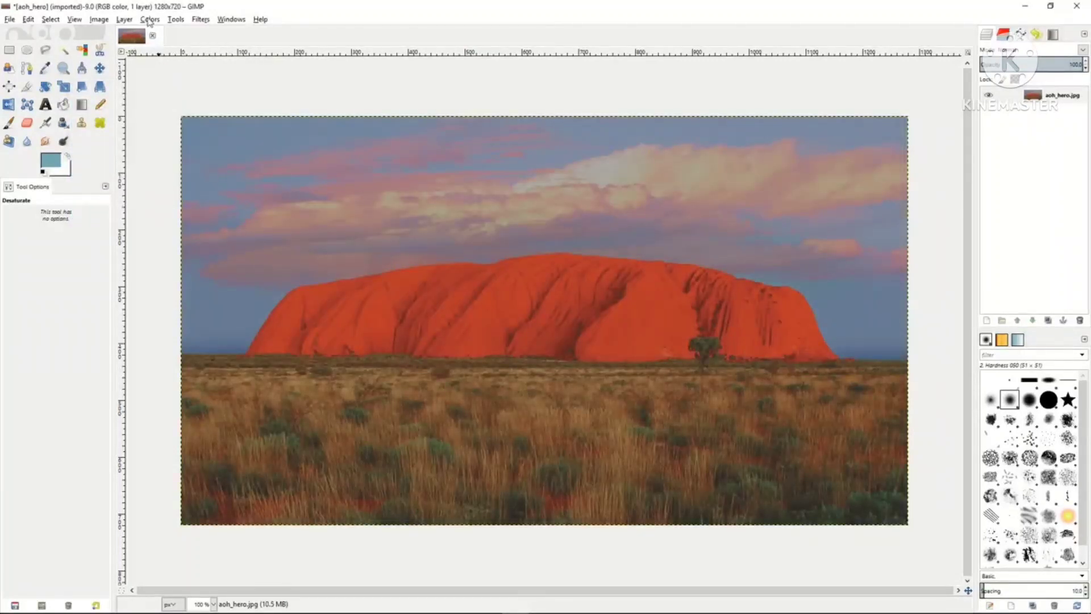
pyautogui.click(149, 20)
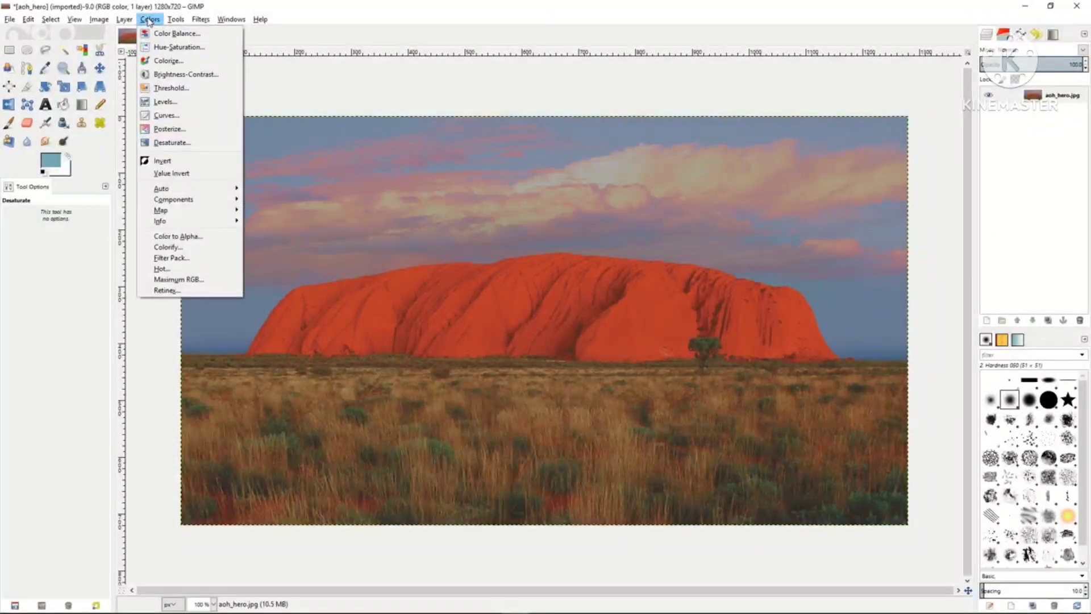
pyautogui.click(150, 21)
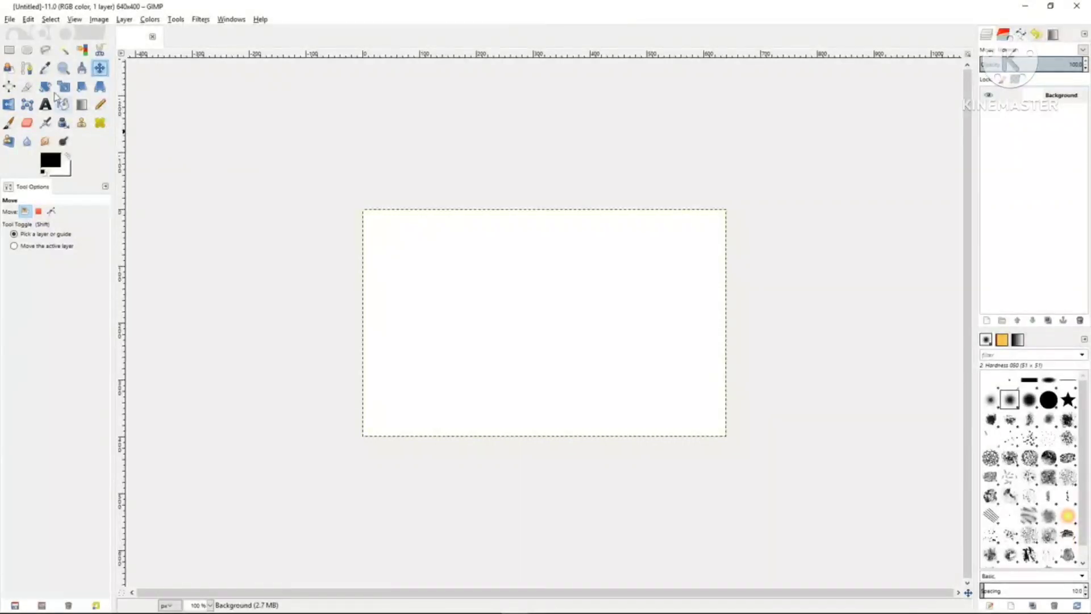
# Step: Draw a closed four-cornered polygonal path on the blank canvas and move it slightly towards the canvas's upper-left corner
pyautogui.click(27, 69)
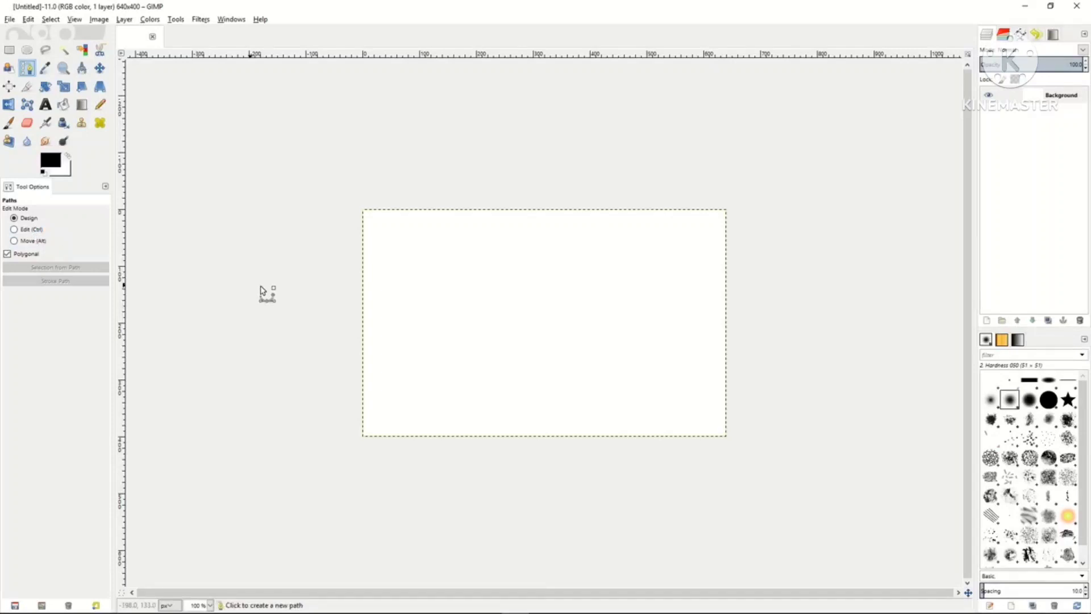
pyautogui.click(433, 262)
pyautogui.click(551, 260)
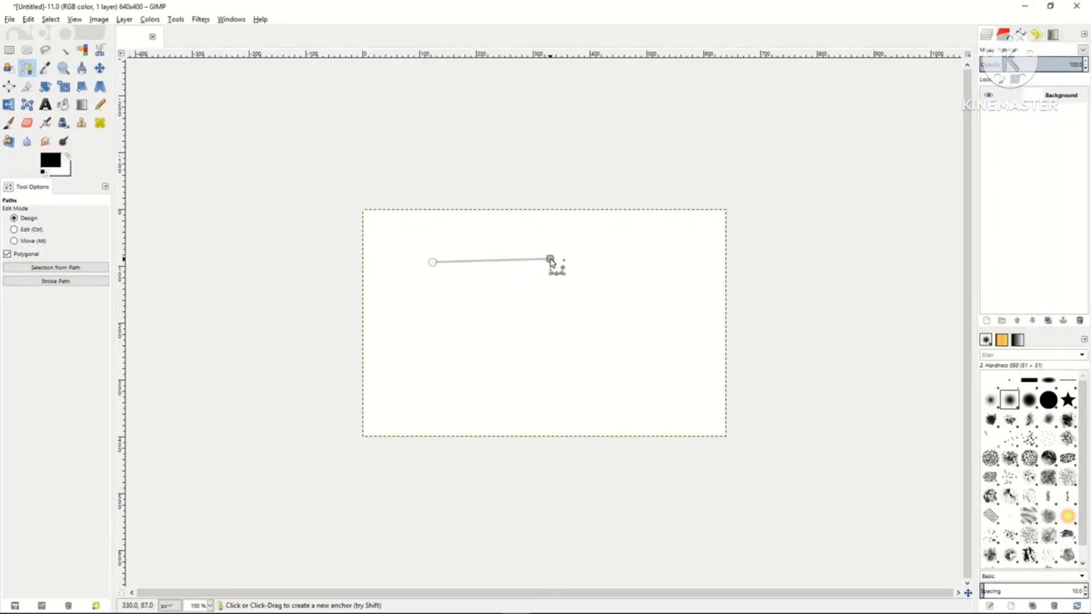
pyautogui.click(553, 311)
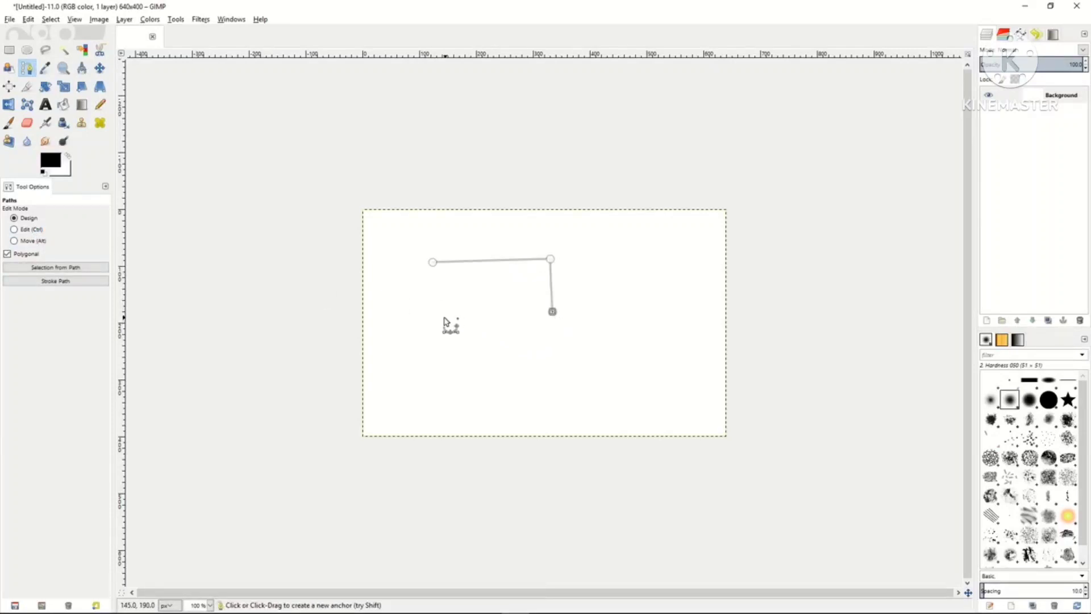
pyautogui.click(437, 316)
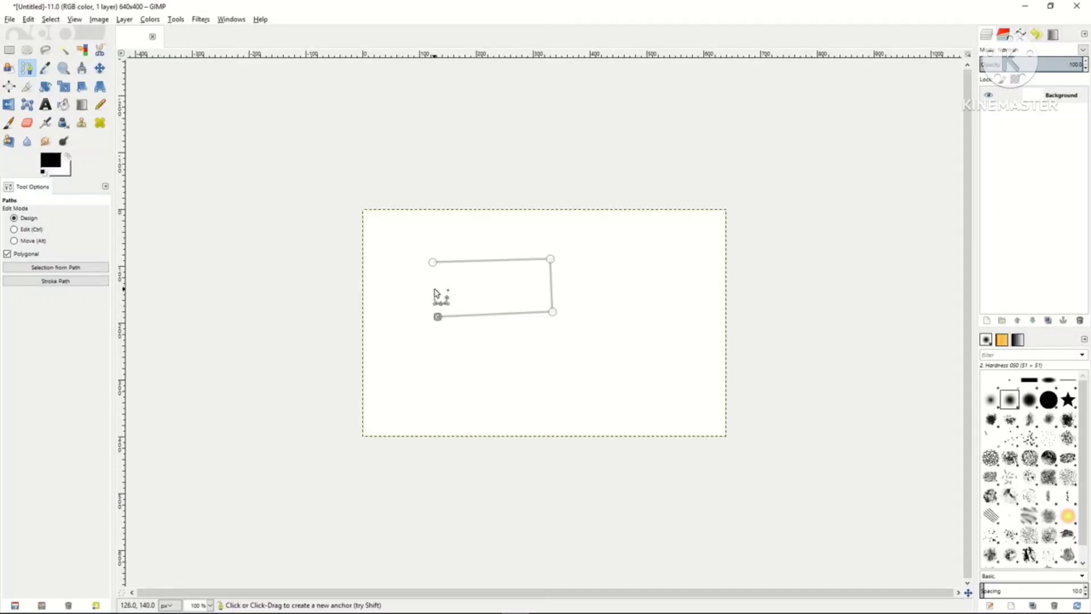
pyautogui.click(27, 230)
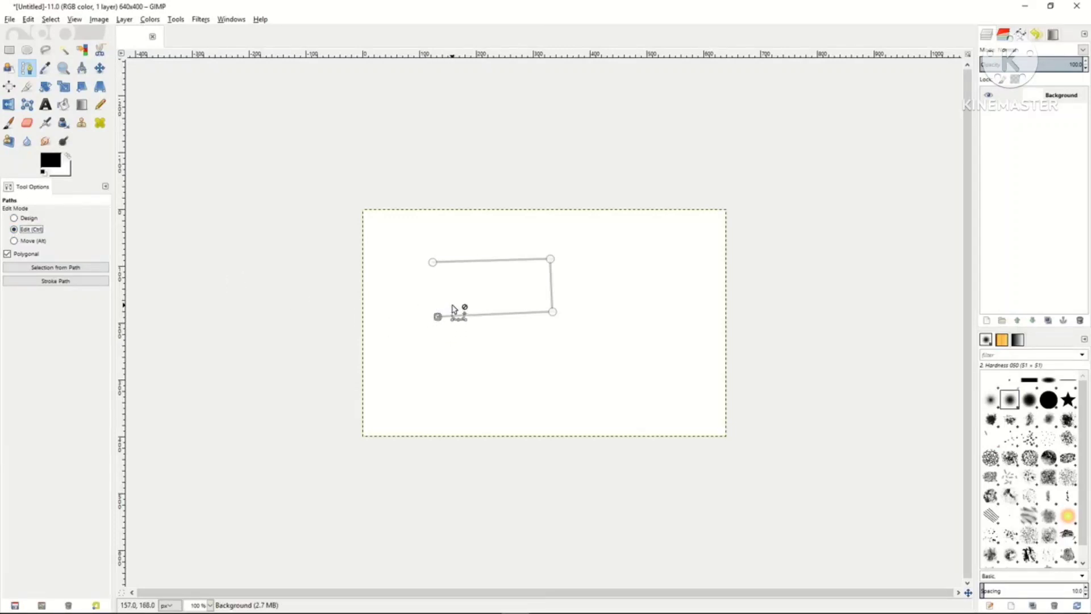
pyautogui.click(433, 263)
pyautogui.click(32, 241)
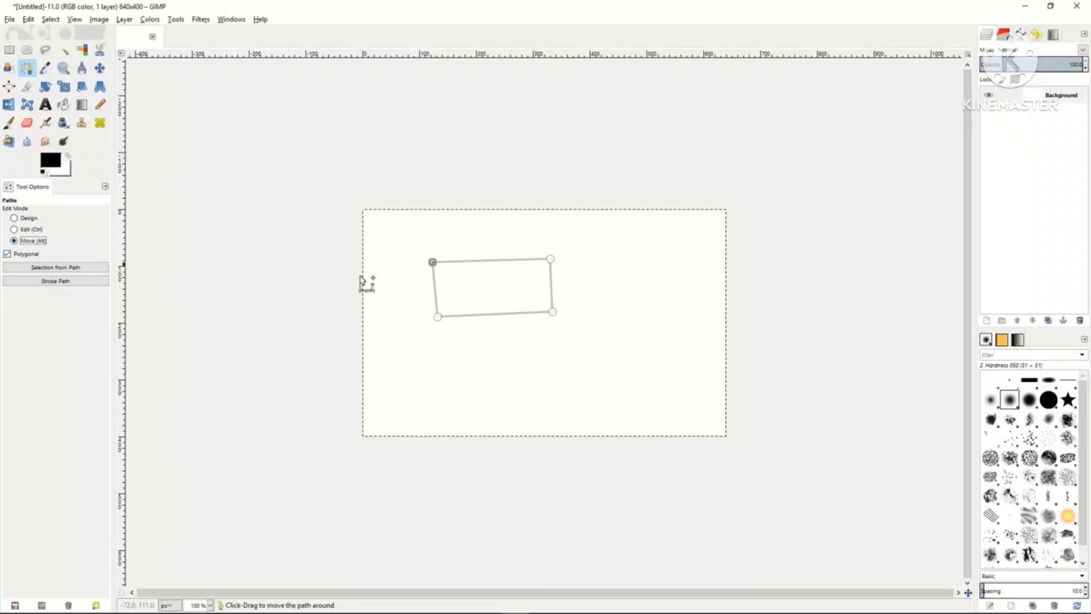
pyautogui.moveTo(509, 299); pyautogui.dragTo(481, 285)
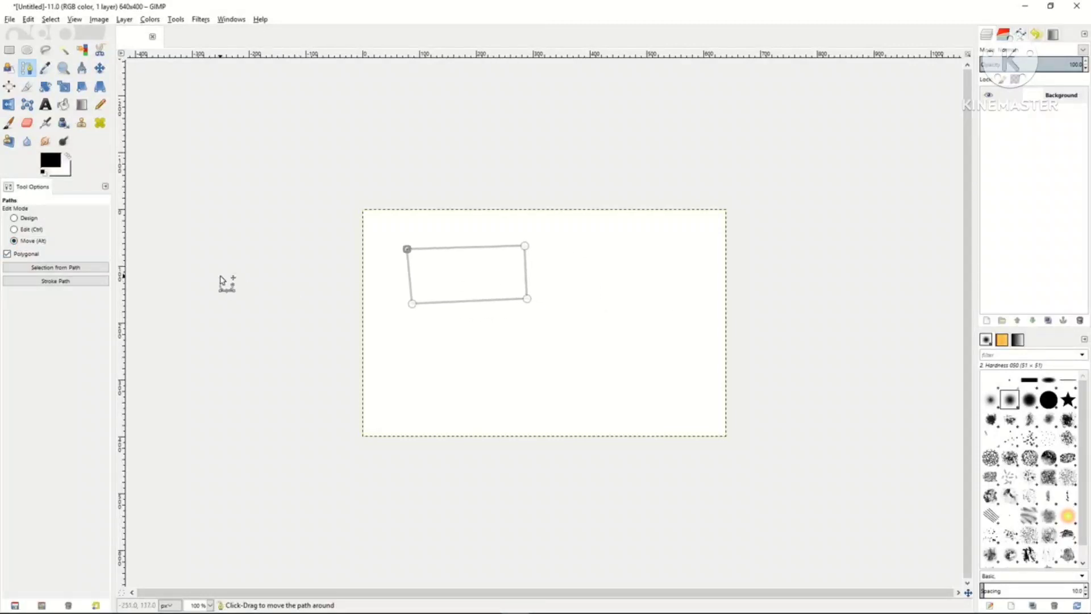
# Step: Create a selection from the four-cornered path and stroke the path with a 6 px solid-color line
pyautogui.click(51, 268)
pyautogui.click(55, 280)
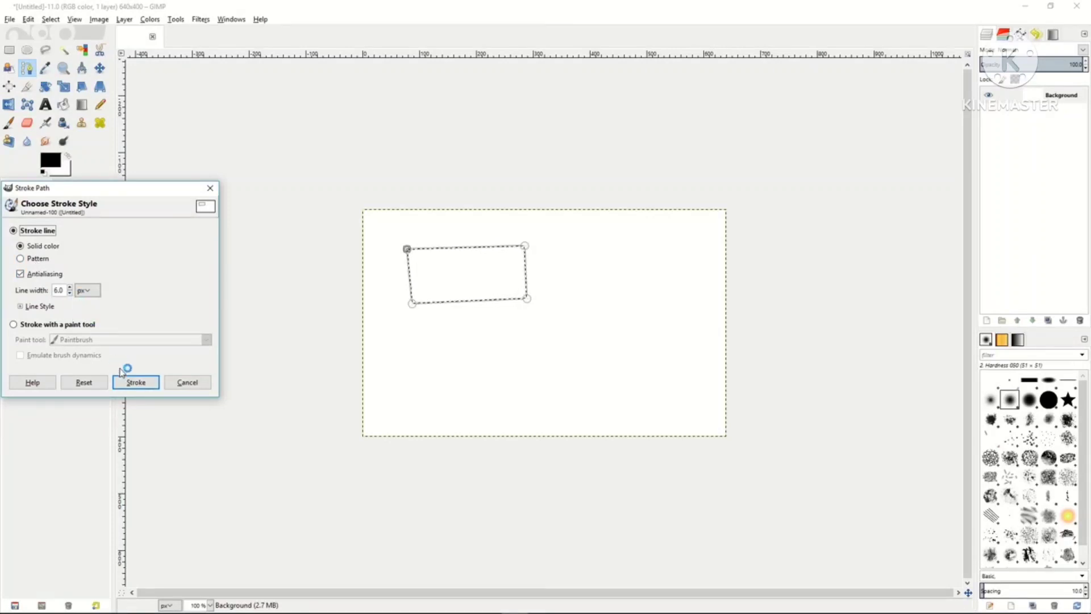
pyautogui.click(134, 382)
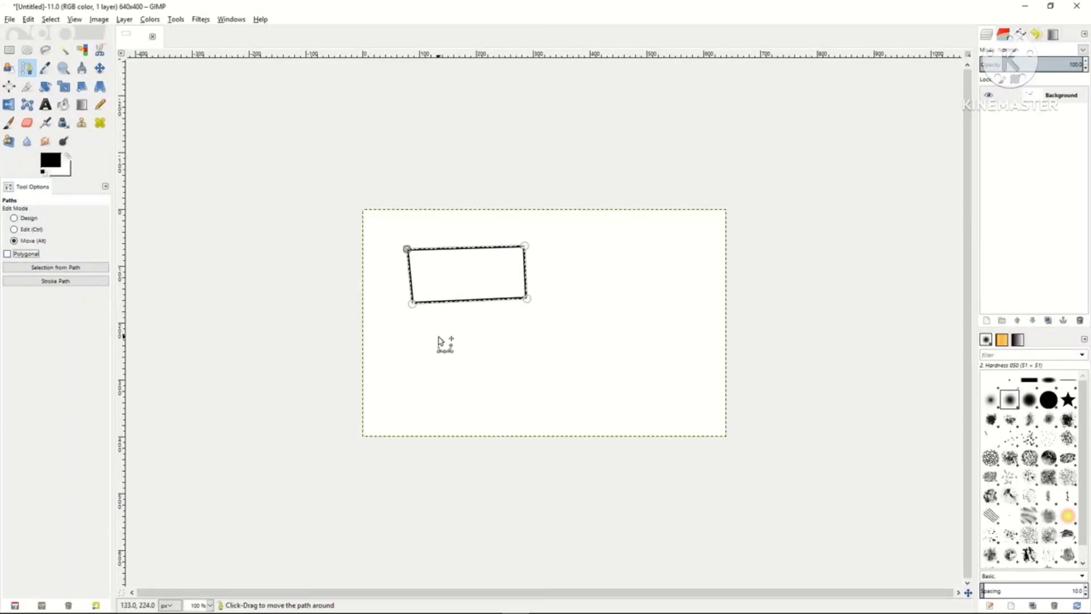
# Step: Draw an open curved path with six anchors below the stroked shape, with Polygonal off, and set the path edit mode to Edit
pyautogui.click(25, 218)
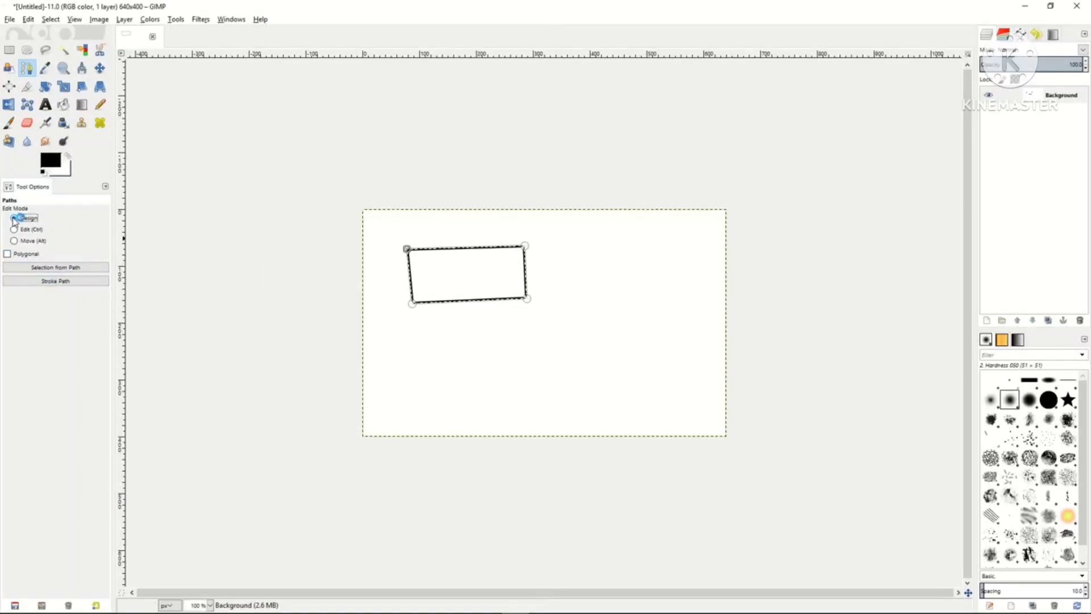
pyautogui.moveTo(426, 341); pyautogui.dragTo(519, 348)
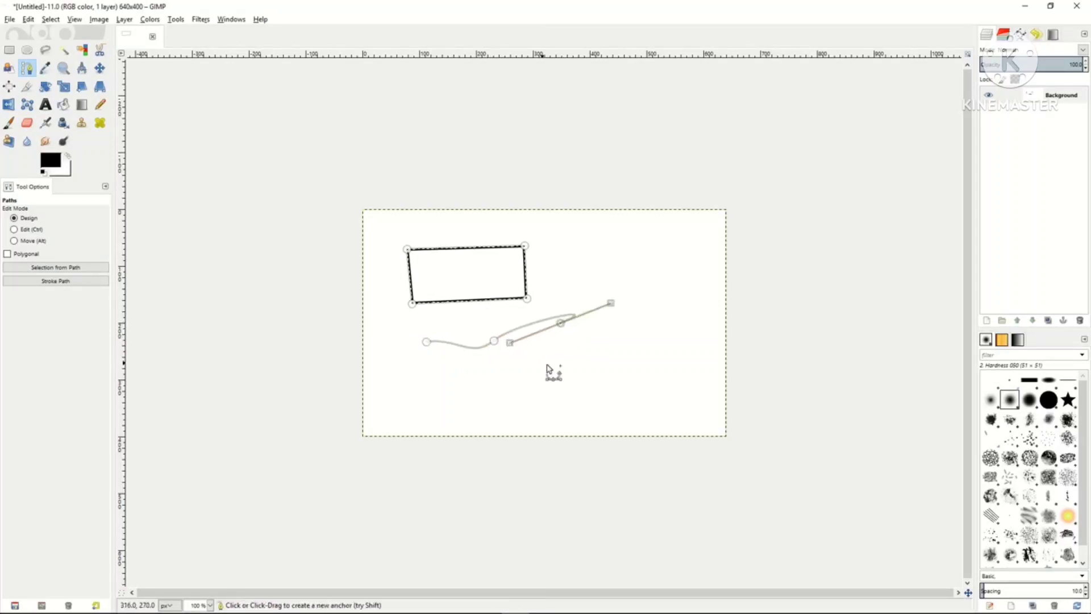
pyautogui.moveTo(587, 374); pyautogui.dragTo(563, 373)
pyautogui.moveTo(496, 387); pyautogui.dragTo(531, 402)
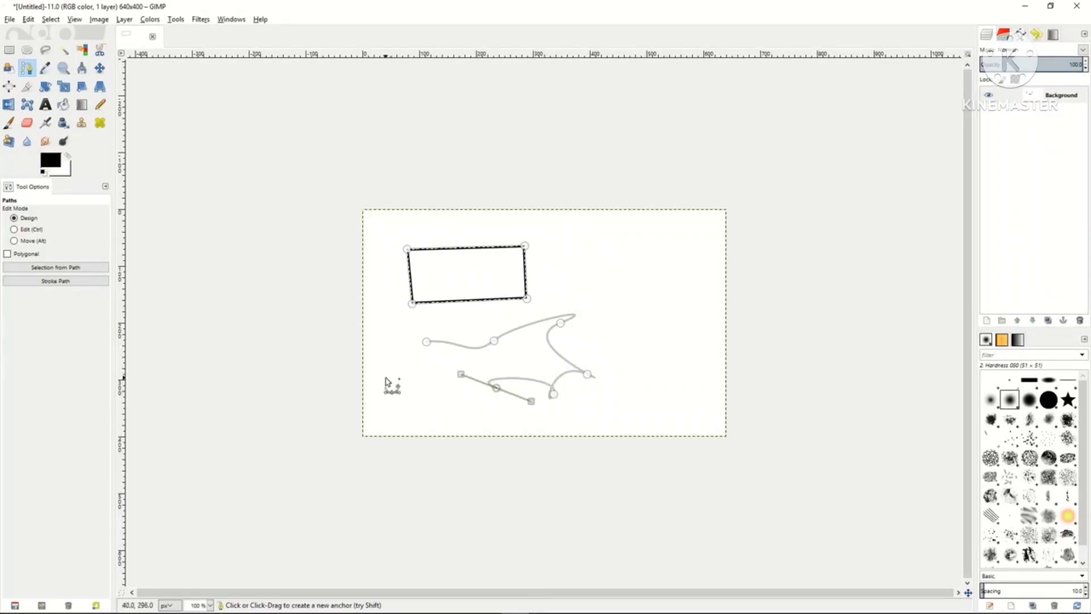
pyautogui.click(19, 231)
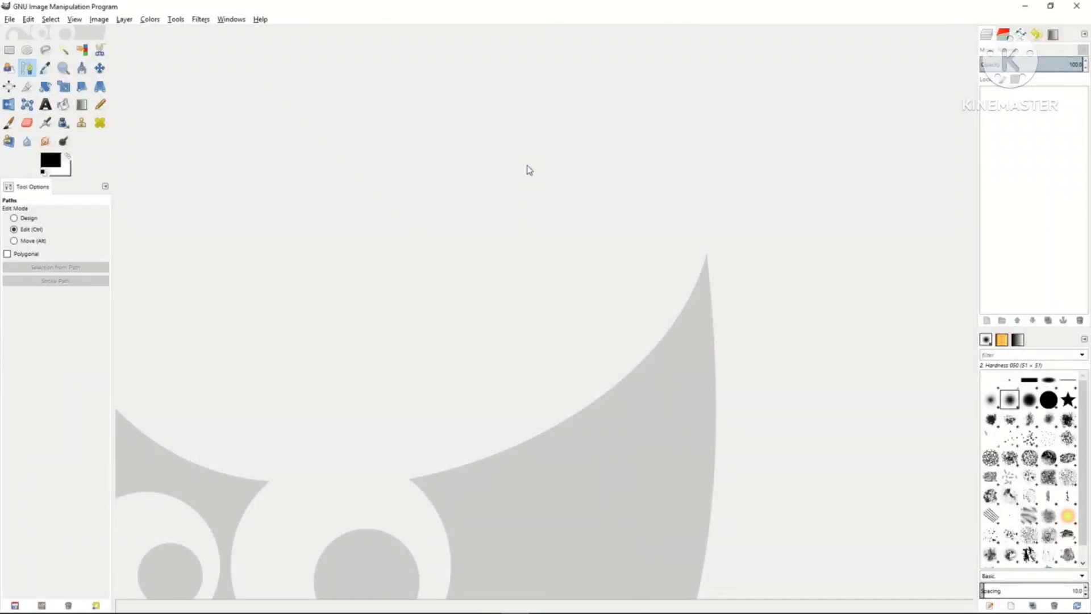
# Step: Look through the available Enhance filters, down to Wavelet denoise
pyautogui.click(205, 23)
pyautogui.moveTo(226, 86)
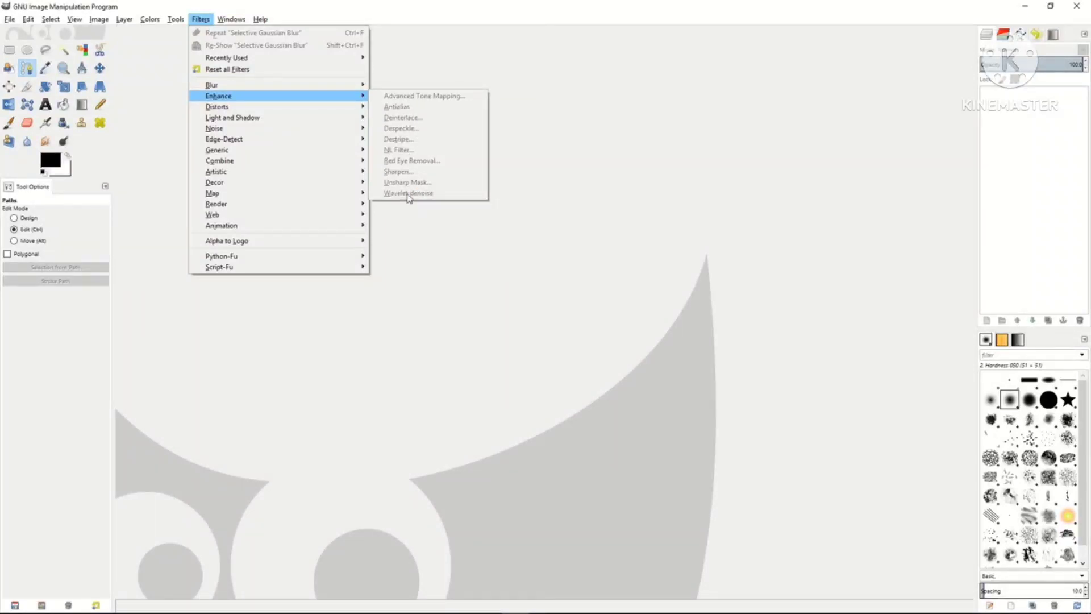
pyautogui.click(531, 164)
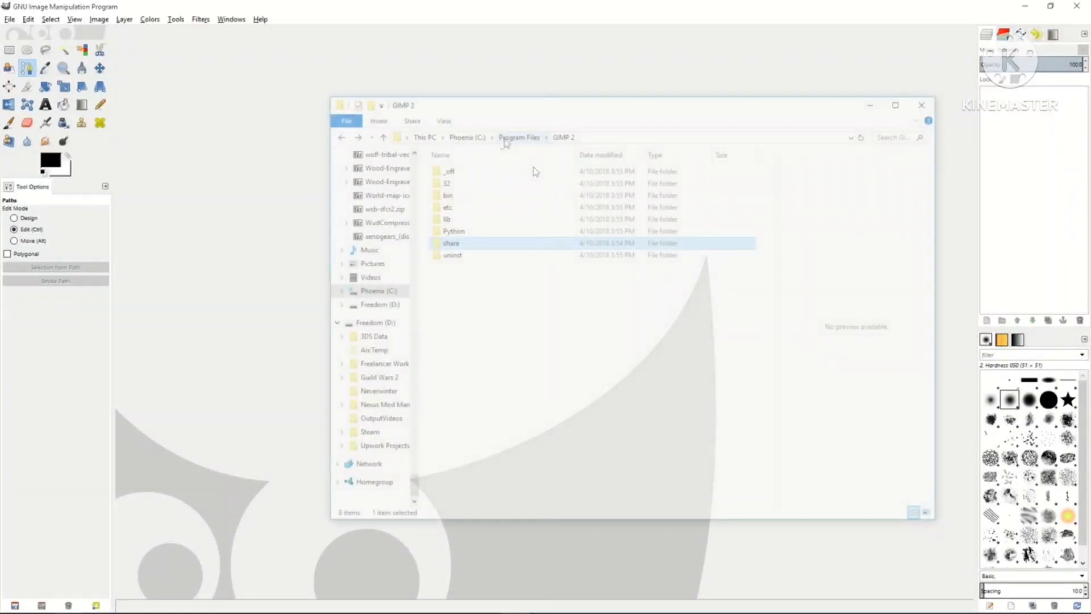
# Step: In File Explorer, go to Program Files\GIMP 2\lib\gimp\2.0\plug-ins and locate wavelet-denoise.exe
pyautogui.click(506, 140)
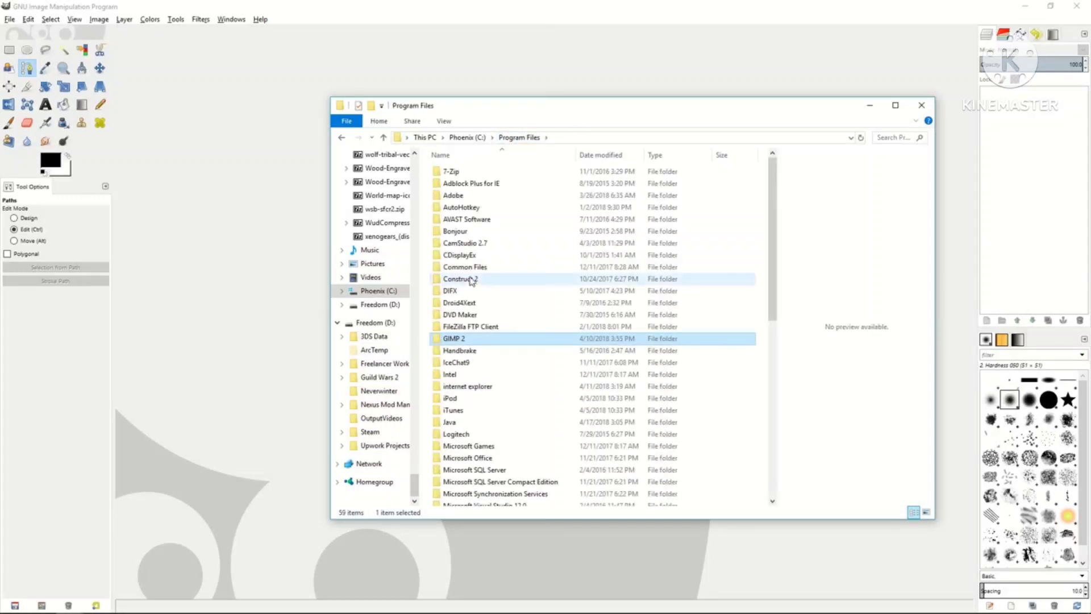
pyautogui.doubleClick(459, 341)
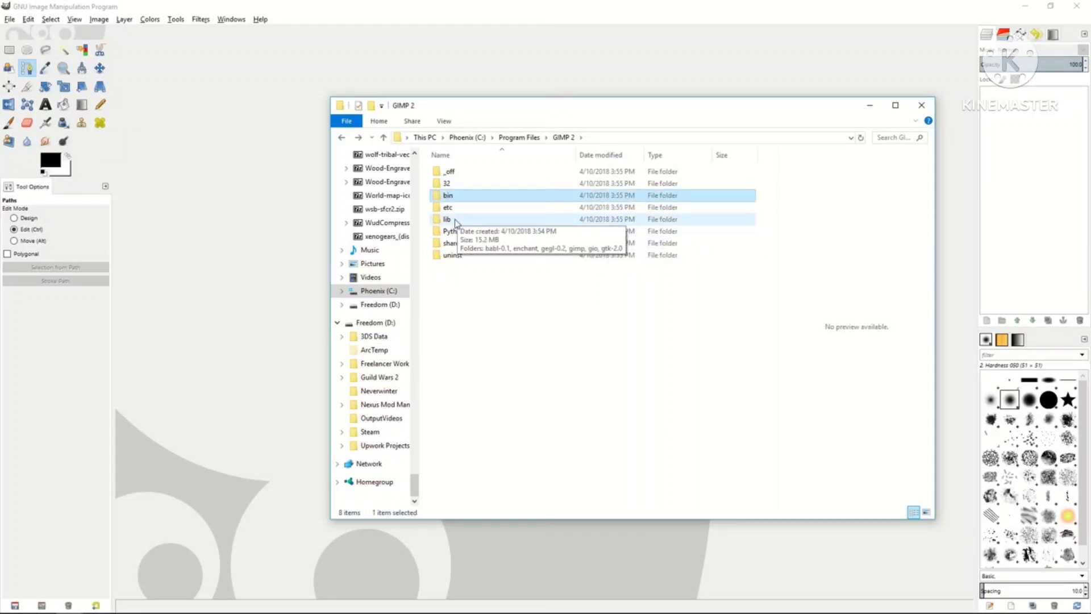
pyautogui.doubleClick(456, 220)
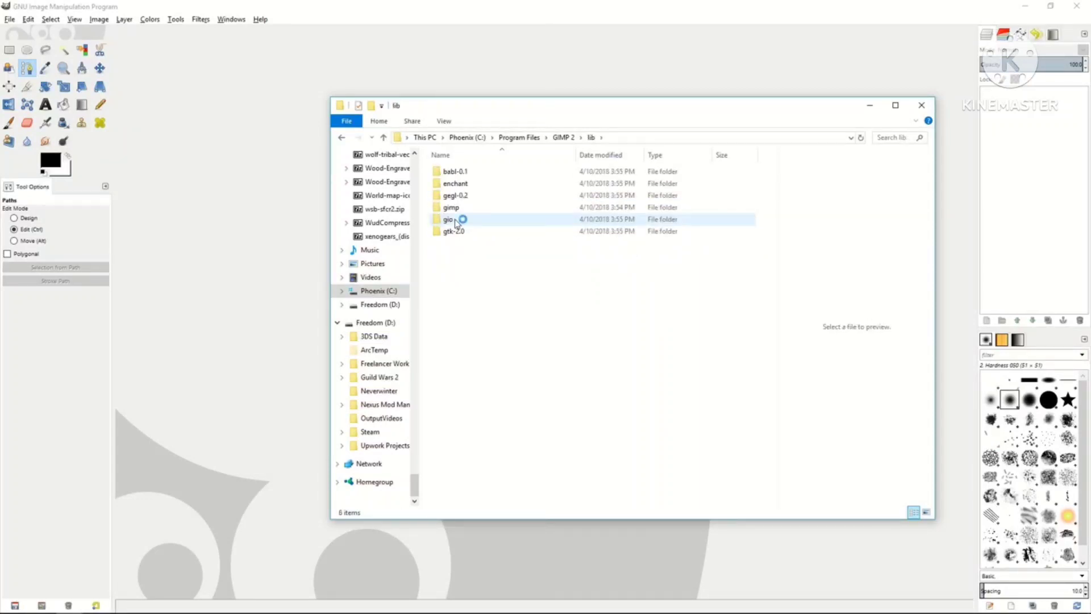
pyautogui.doubleClick(454, 208)
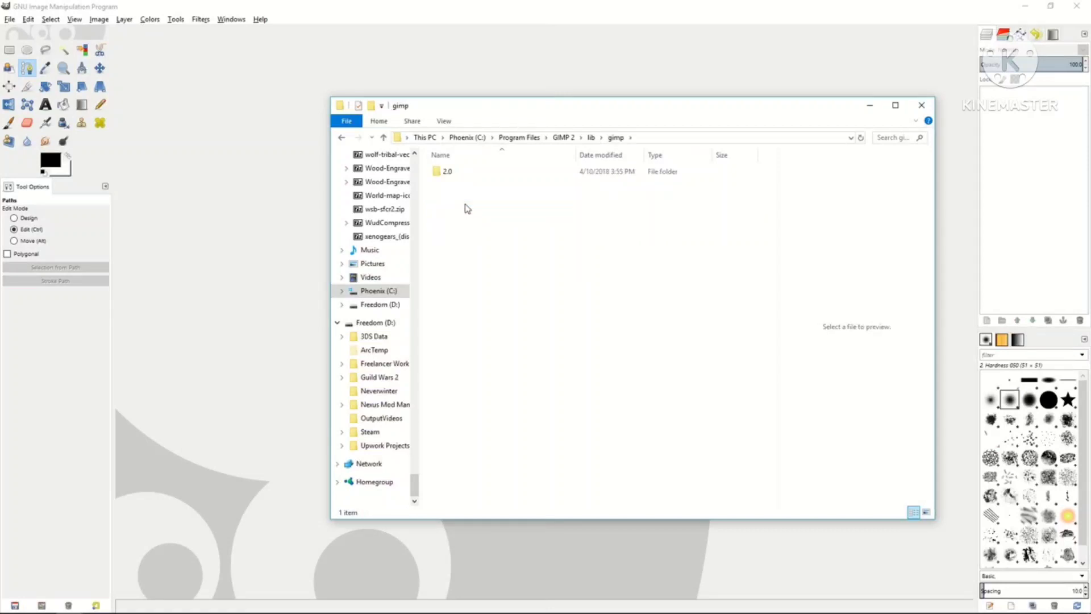
pyautogui.doubleClick(448, 172)
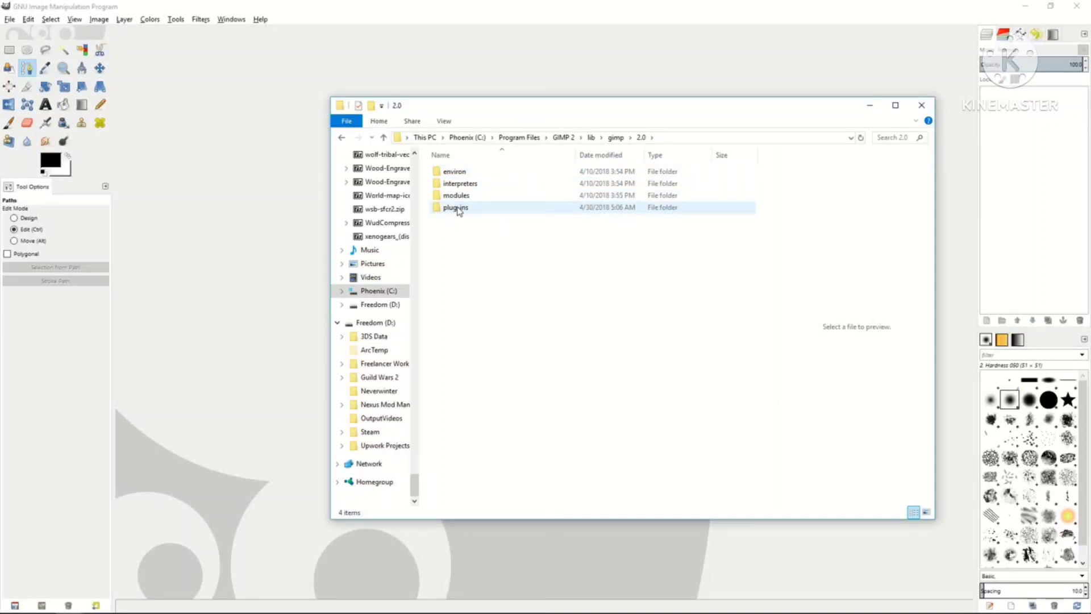
pyautogui.doubleClick(457, 208)
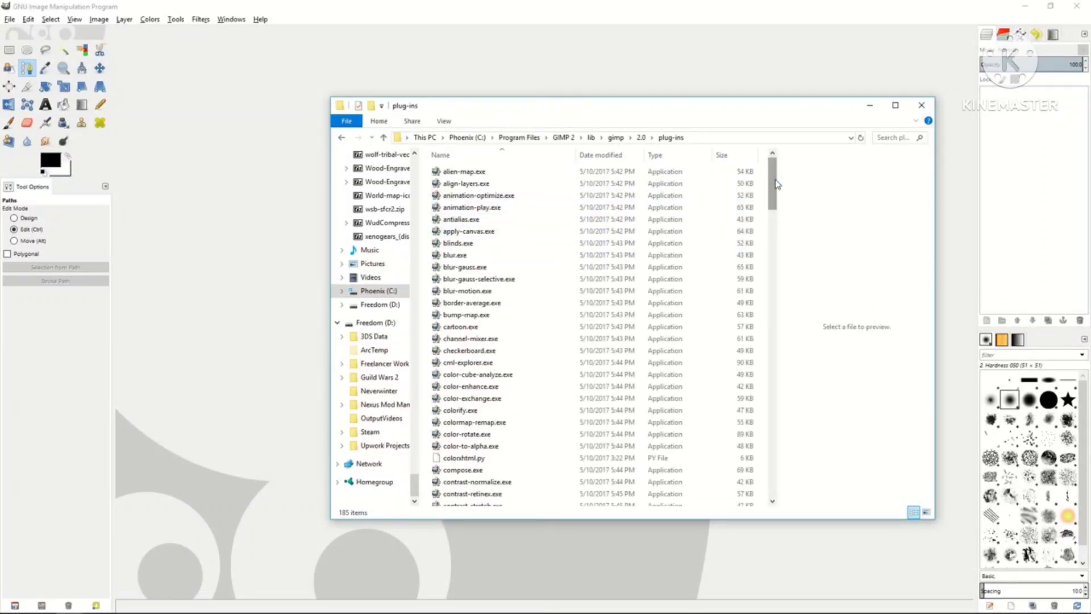
pyautogui.moveTo(776, 184); pyautogui.dragTo(772, 473)
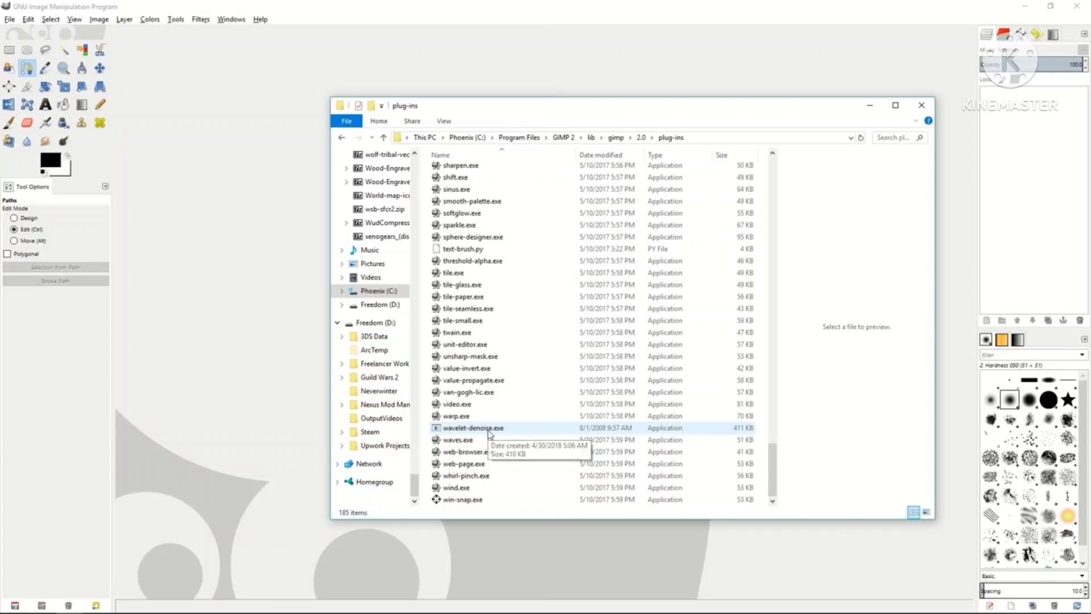
# Step: Go to the GIMP 2\share\gimp\2.0\scripts folder and select advancedtonemapping.scm
pyautogui.press('BackSpace')
pyautogui.press('BackSpace')
pyautogui.press('BackSpace')
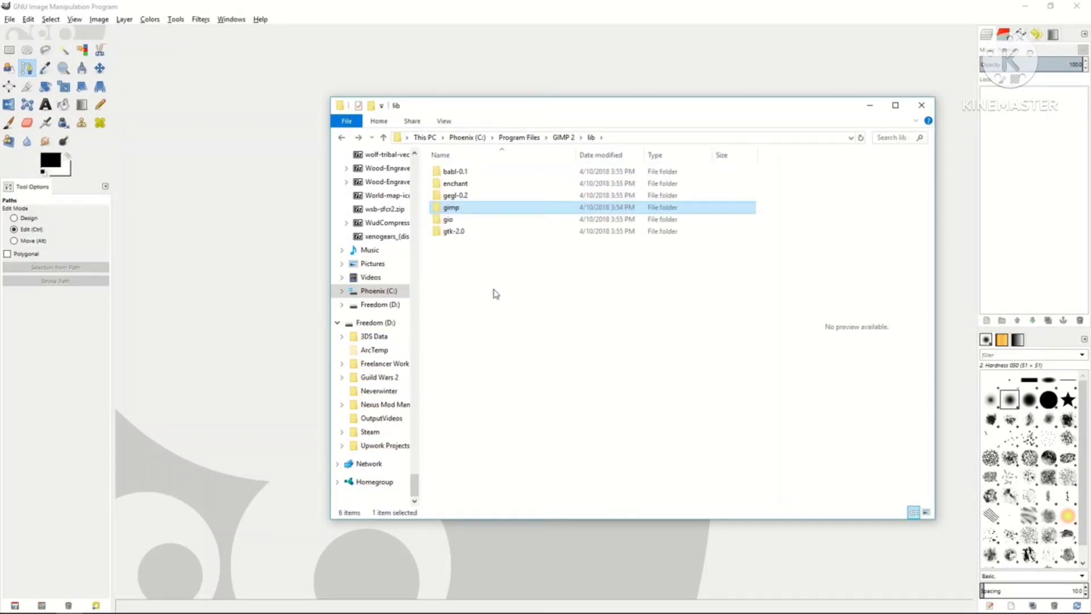
pyautogui.press('BackSpace')
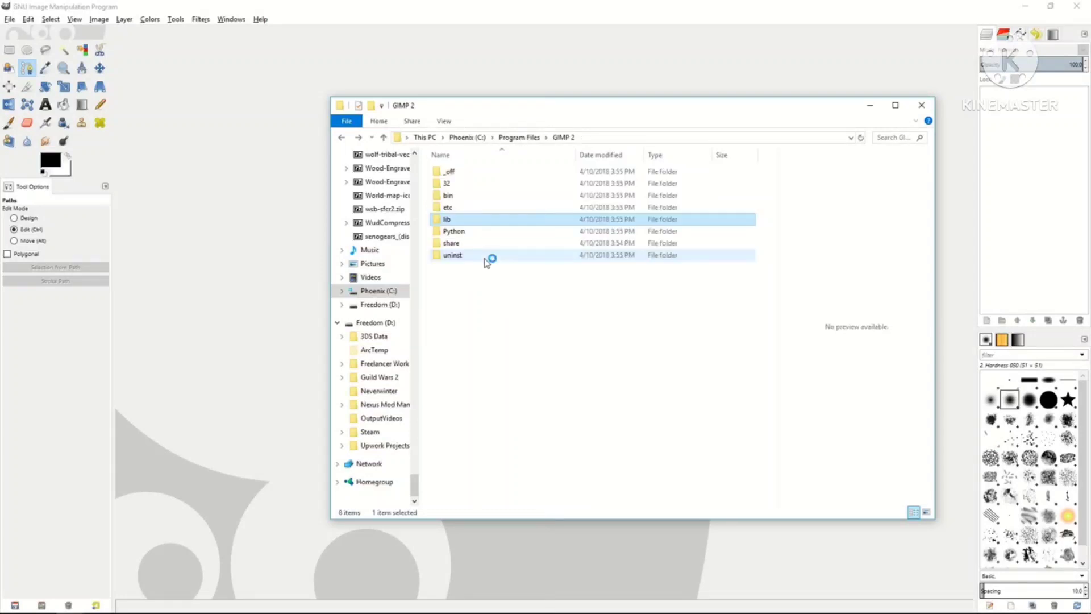
pyautogui.doubleClick(462, 245)
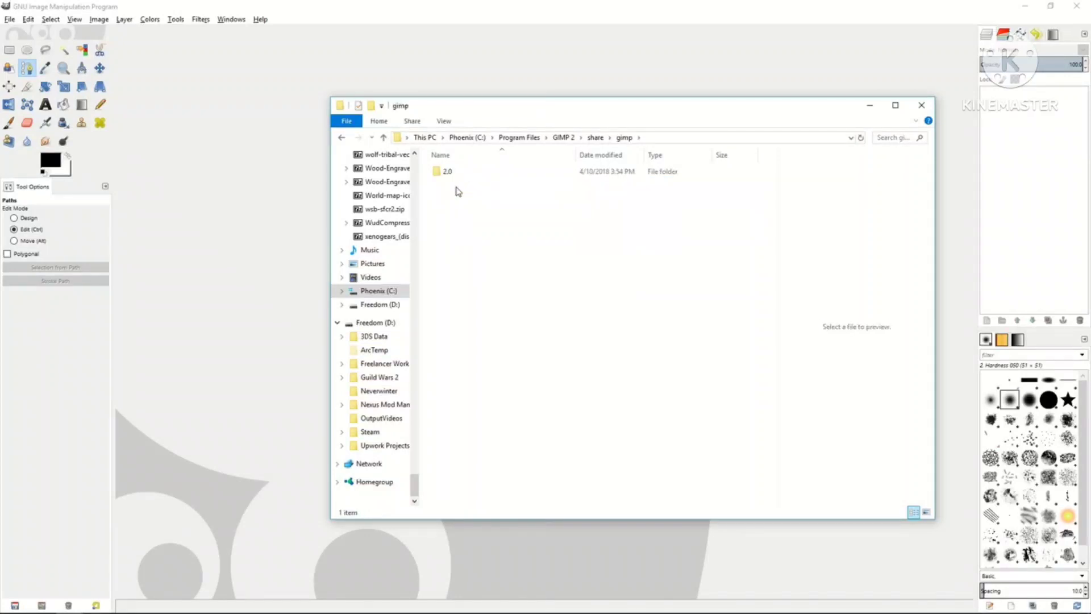
pyautogui.doubleClick(460, 172)
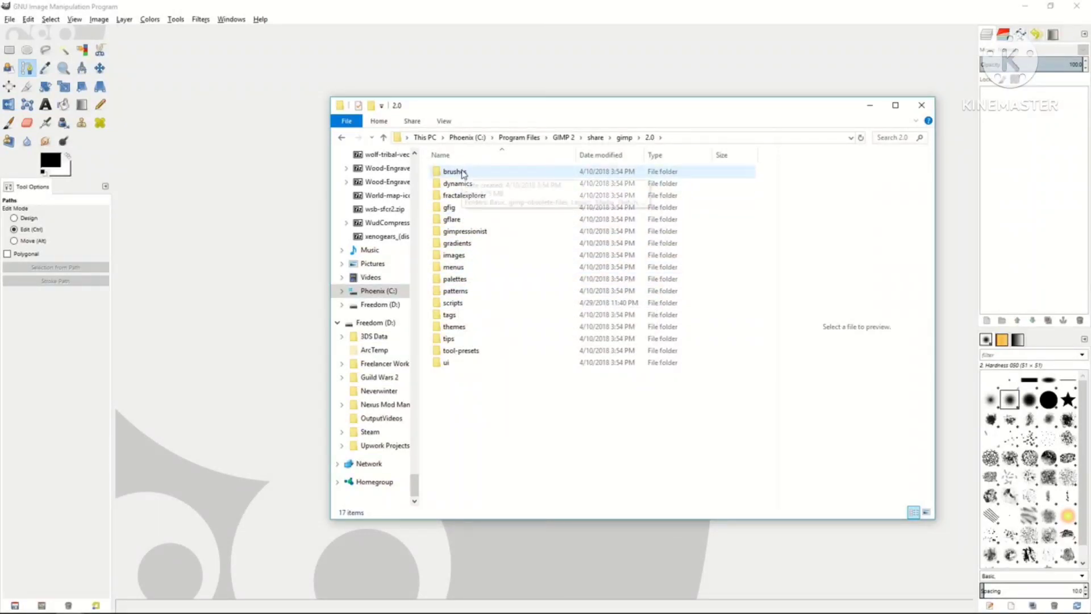
pyautogui.doubleClick(455, 303)
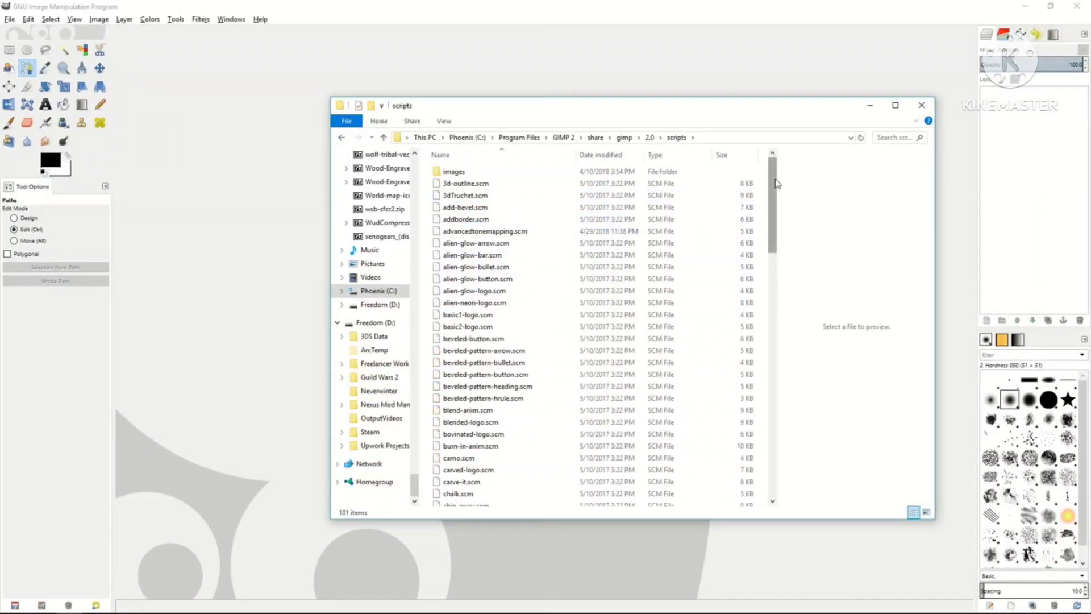
pyautogui.moveTo(774, 183)
pyautogui.mouseDown()
pyautogui.moveTo(774, 224)
pyautogui.moveTo(773, 185)
pyautogui.mouseUp()
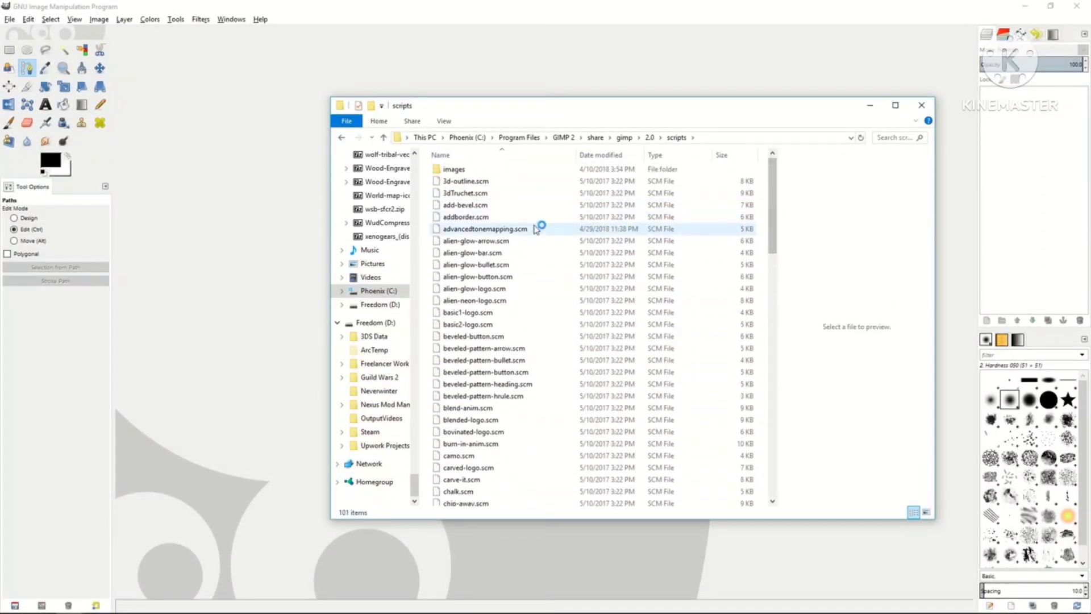
pyautogui.click(517, 230)
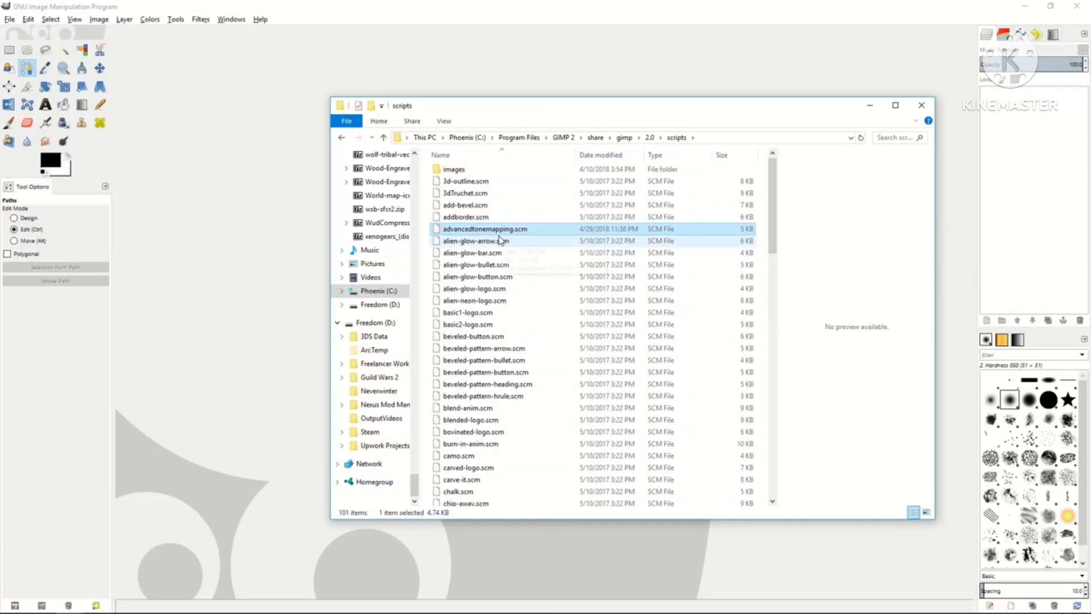
pyautogui.press('Delete')
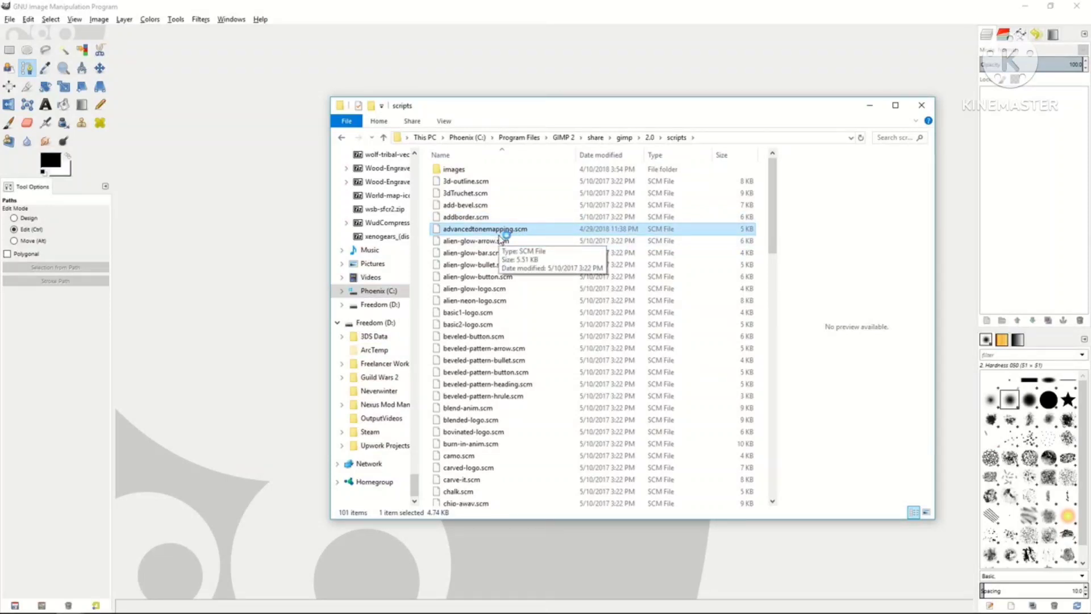